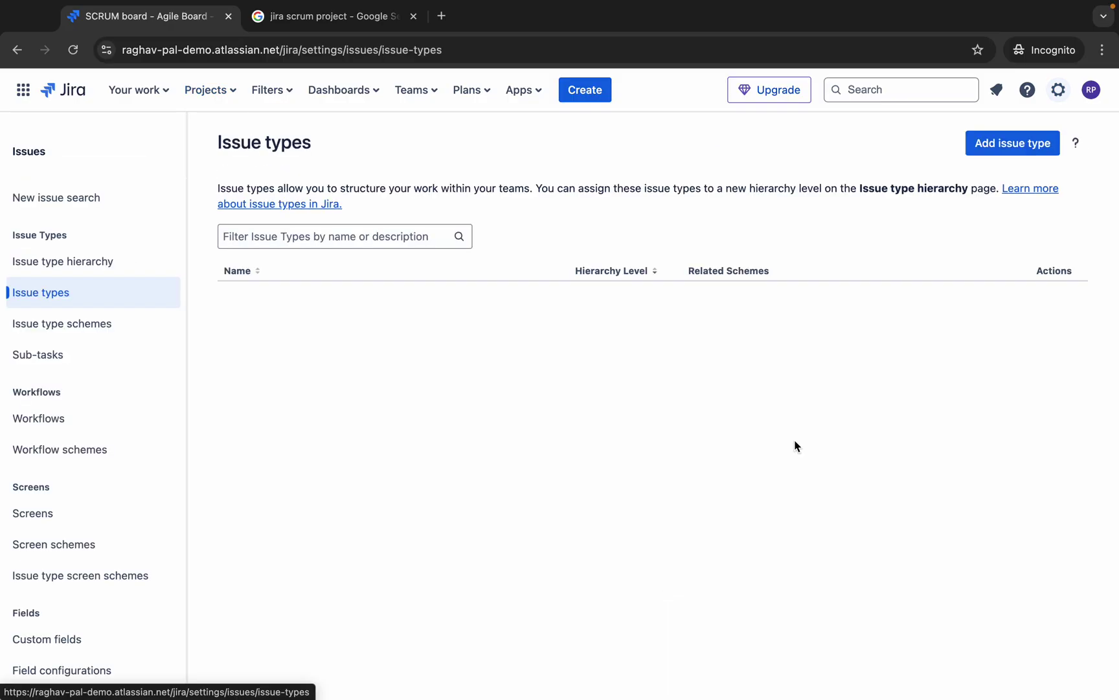
Open the workflows page in the issue settings and compare the active and inactive workflow lists
click(45, 389)
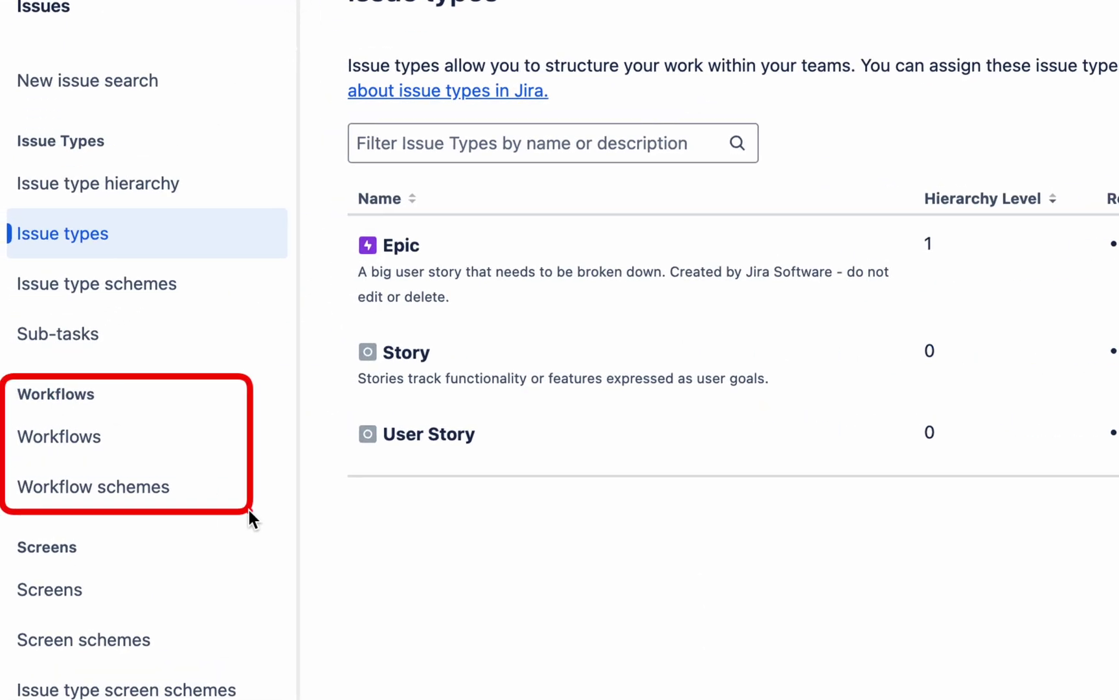
click(110, 453)
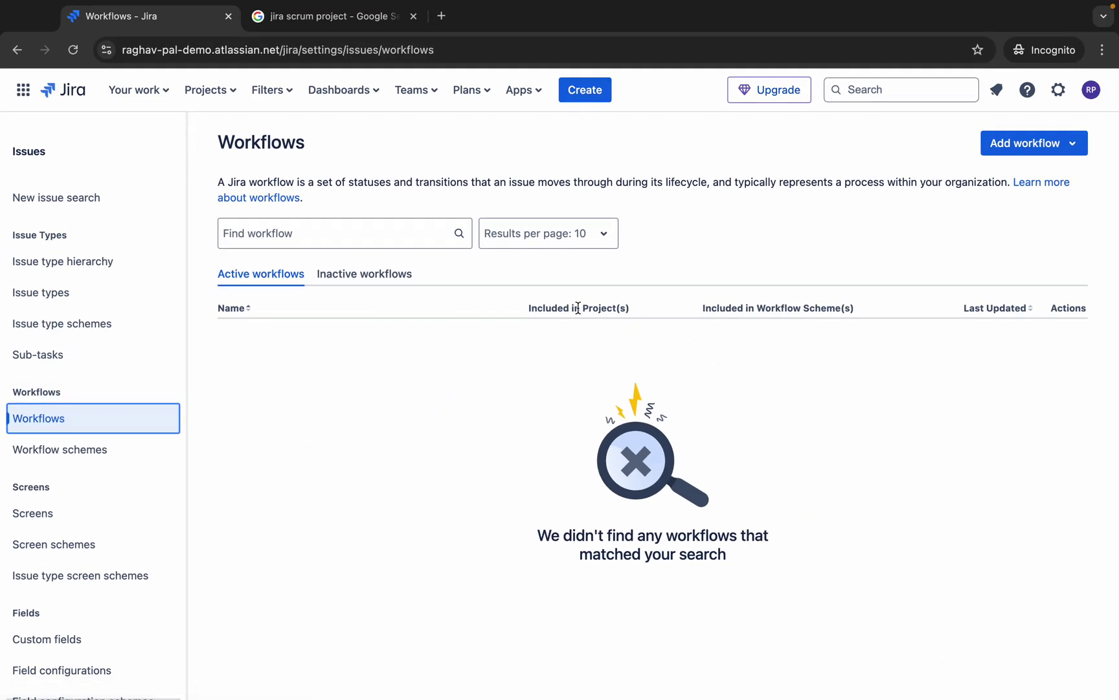
click(364, 279)
click(261, 277)
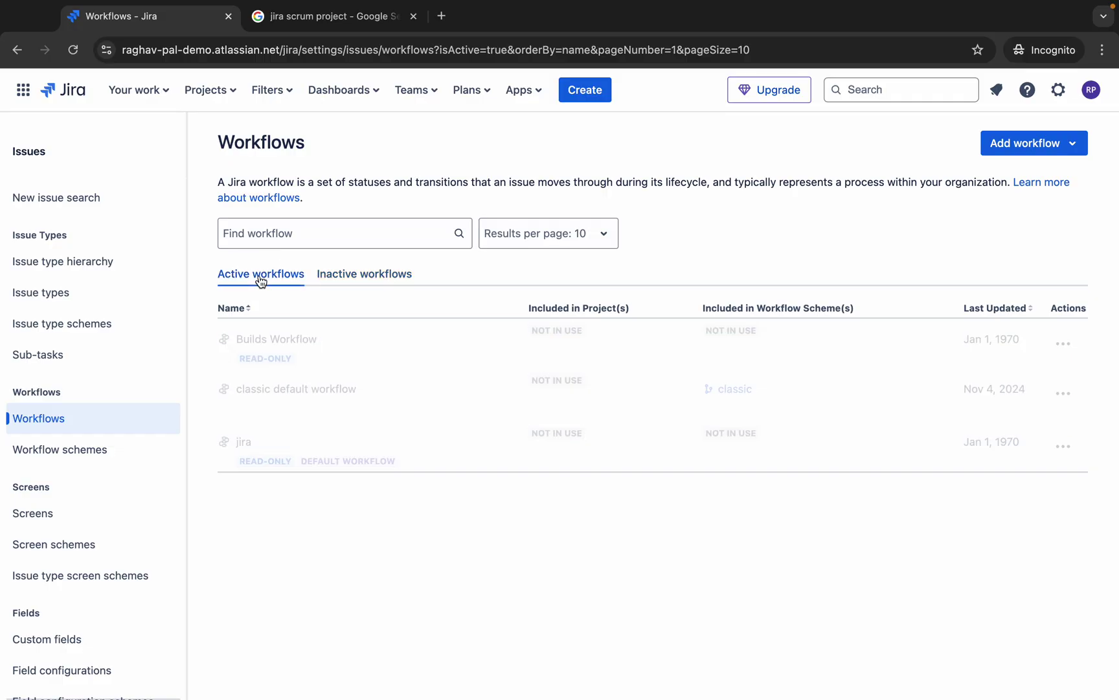
click(378, 278)
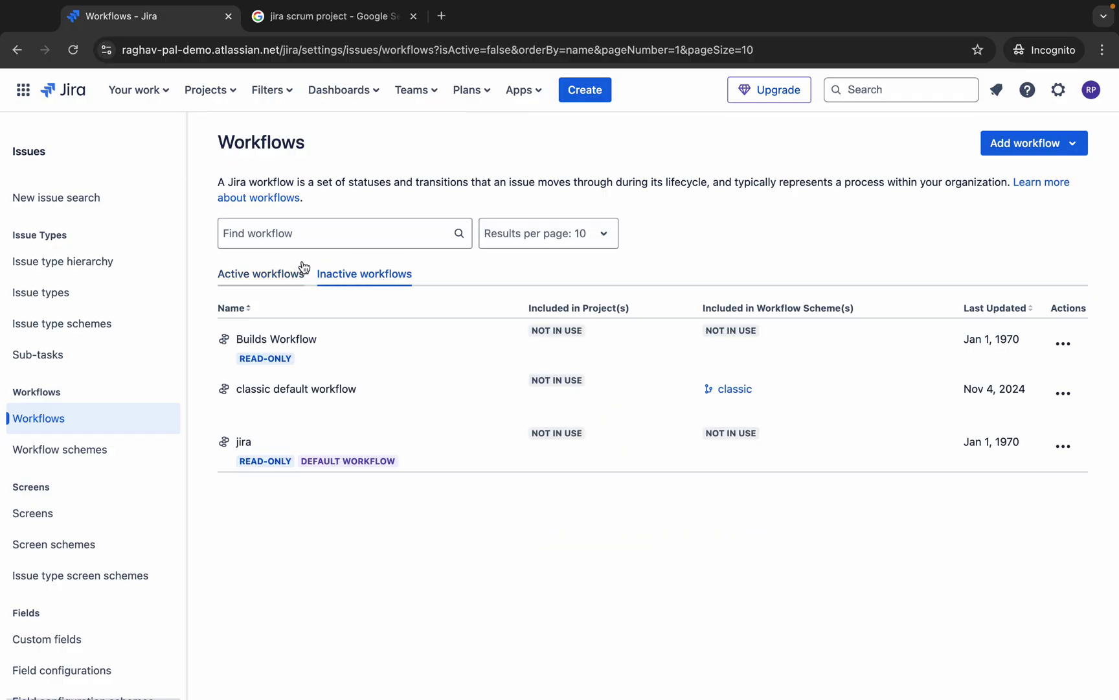
click(270, 278)
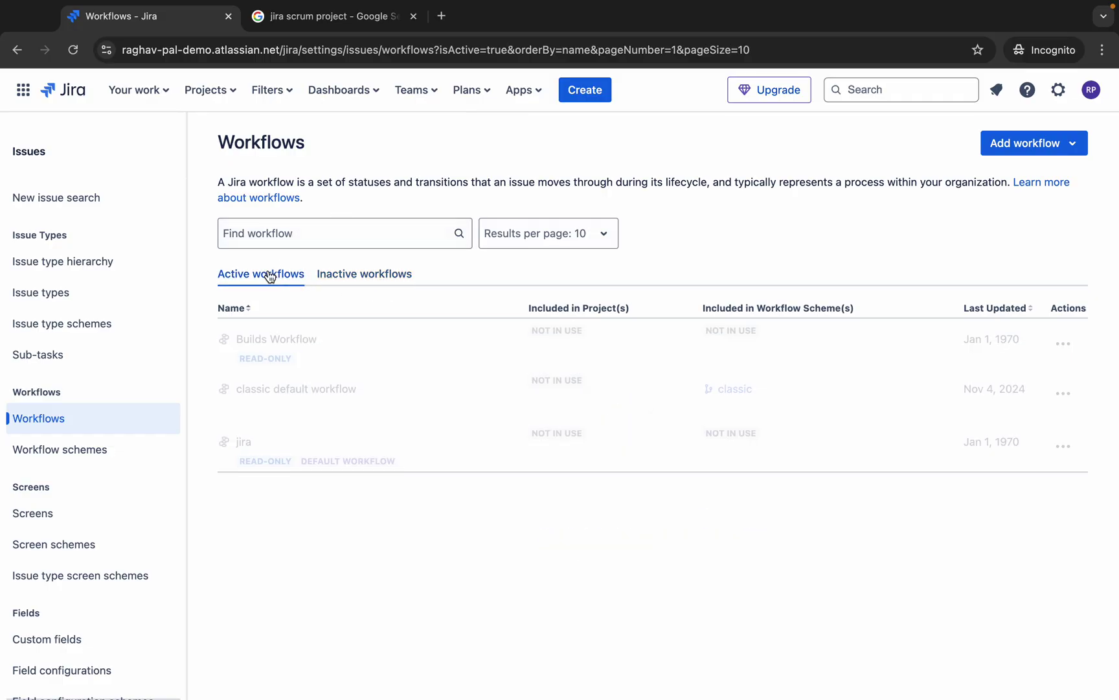
click(382, 279)
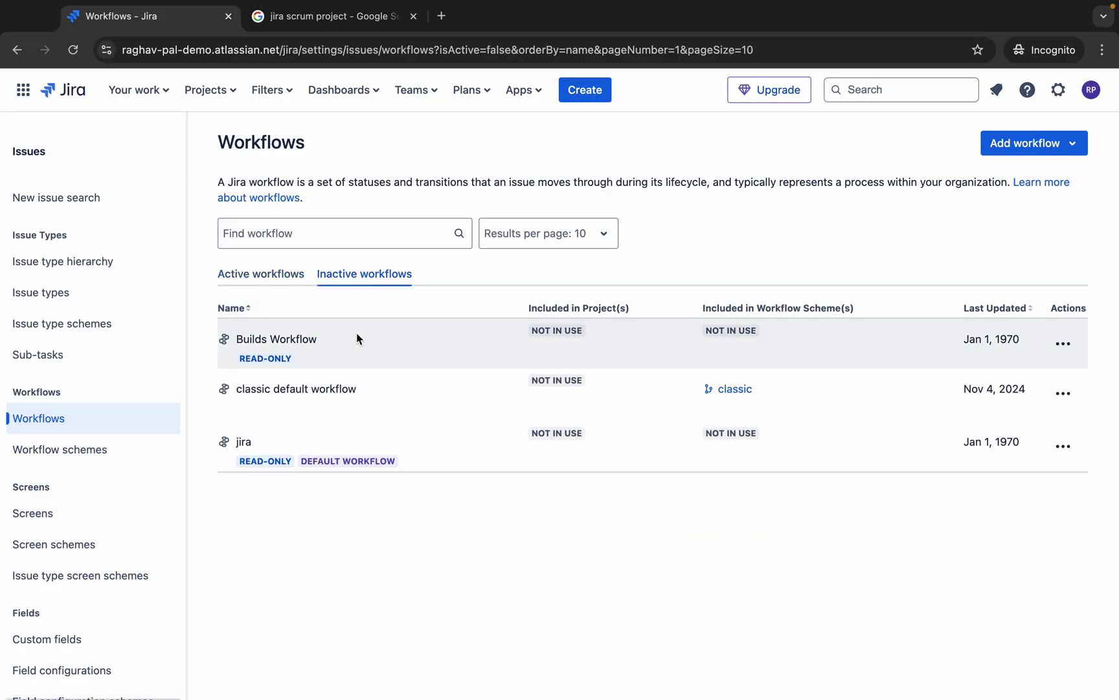
click(263, 275)
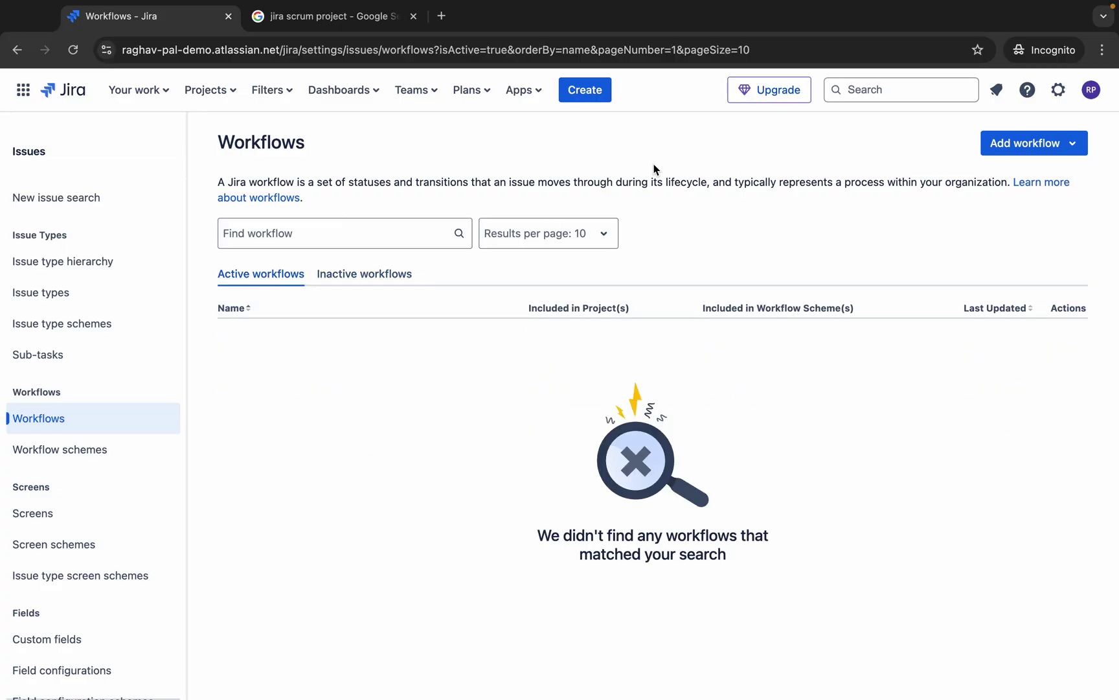
View the boards of First Scrum Project (FSP1) and First Kanban Project (FKP1) in turn
click(198, 92)
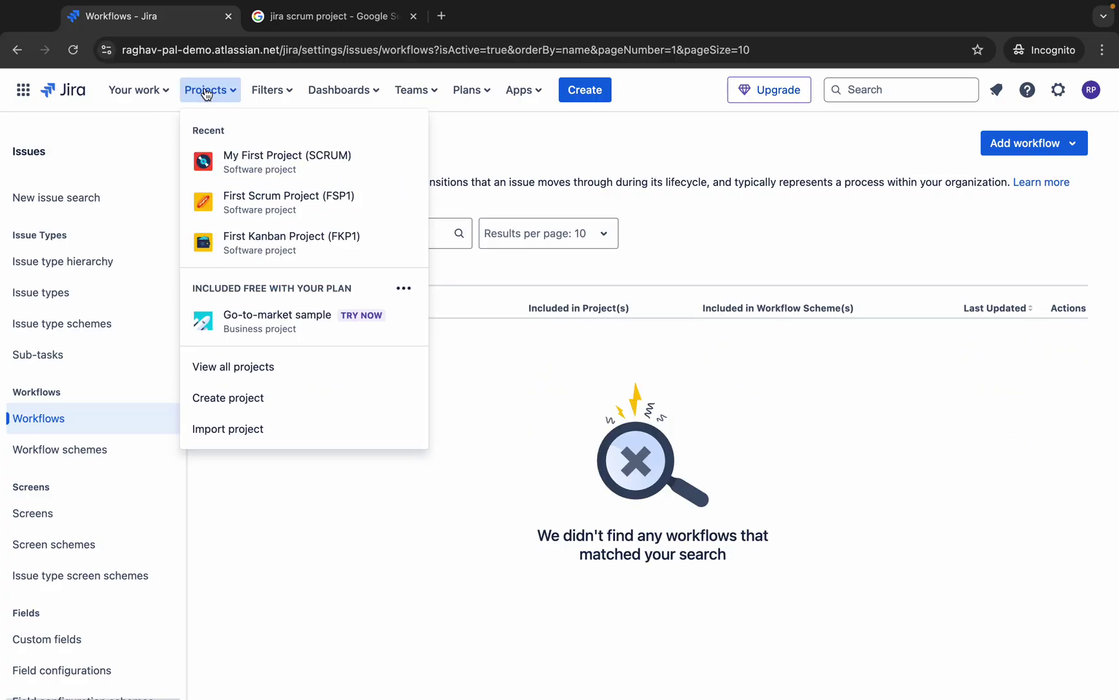
click(259, 212)
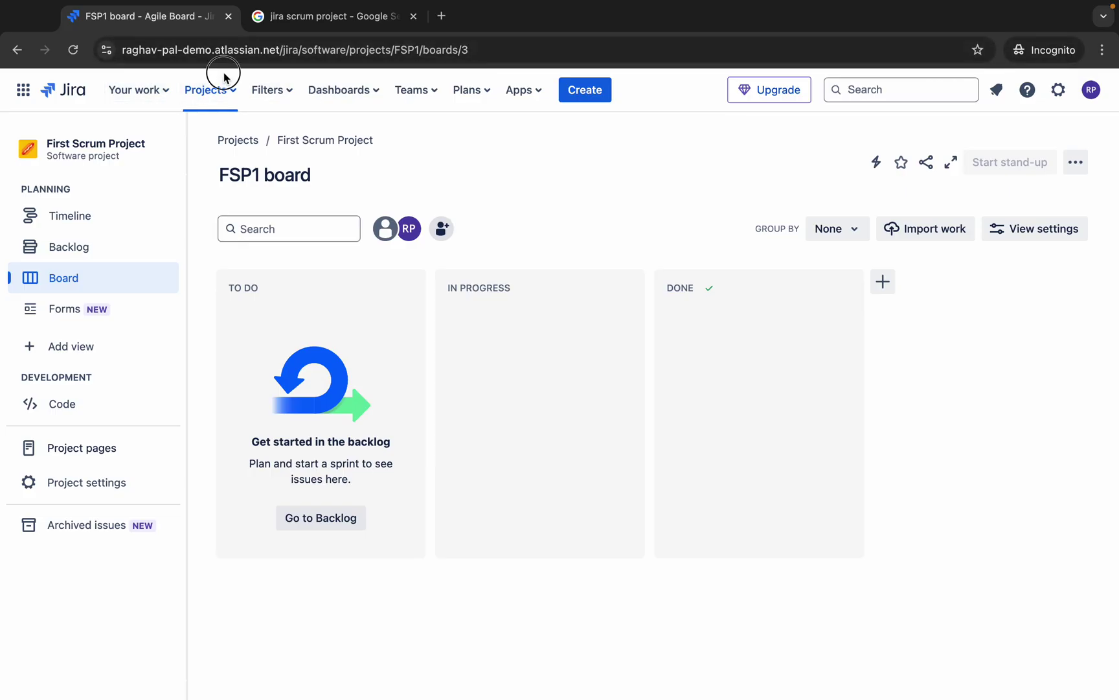
click(218, 94)
click(275, 241)
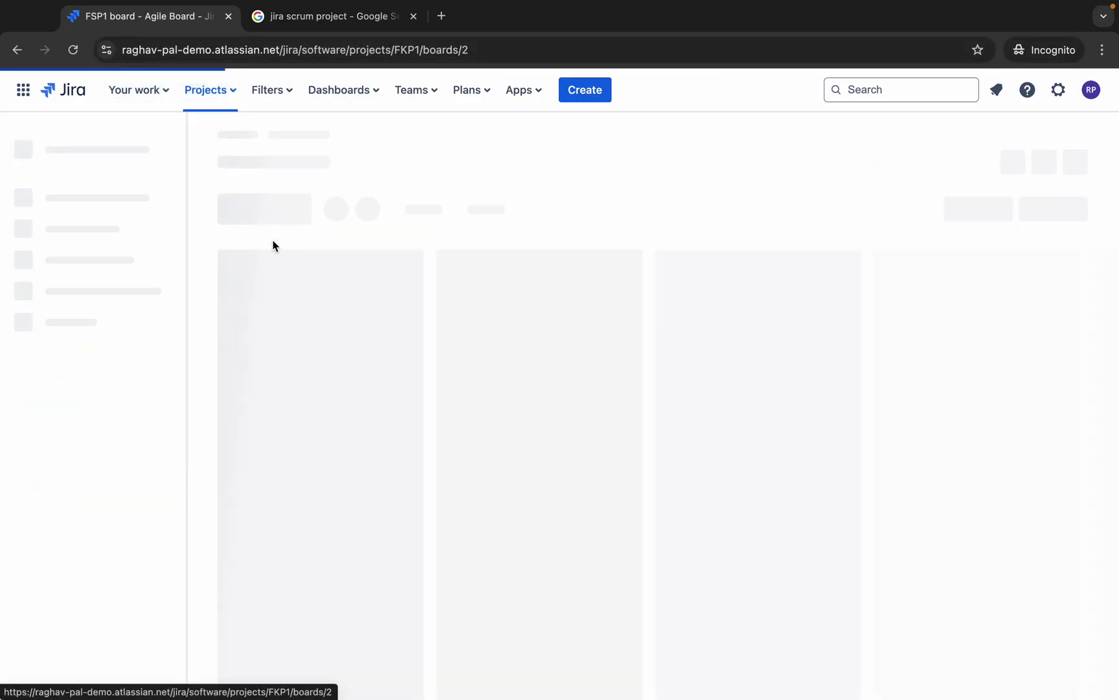
Return to the workflows page in the Jira issue settings and list the inactive workflows
click(1059, 90)
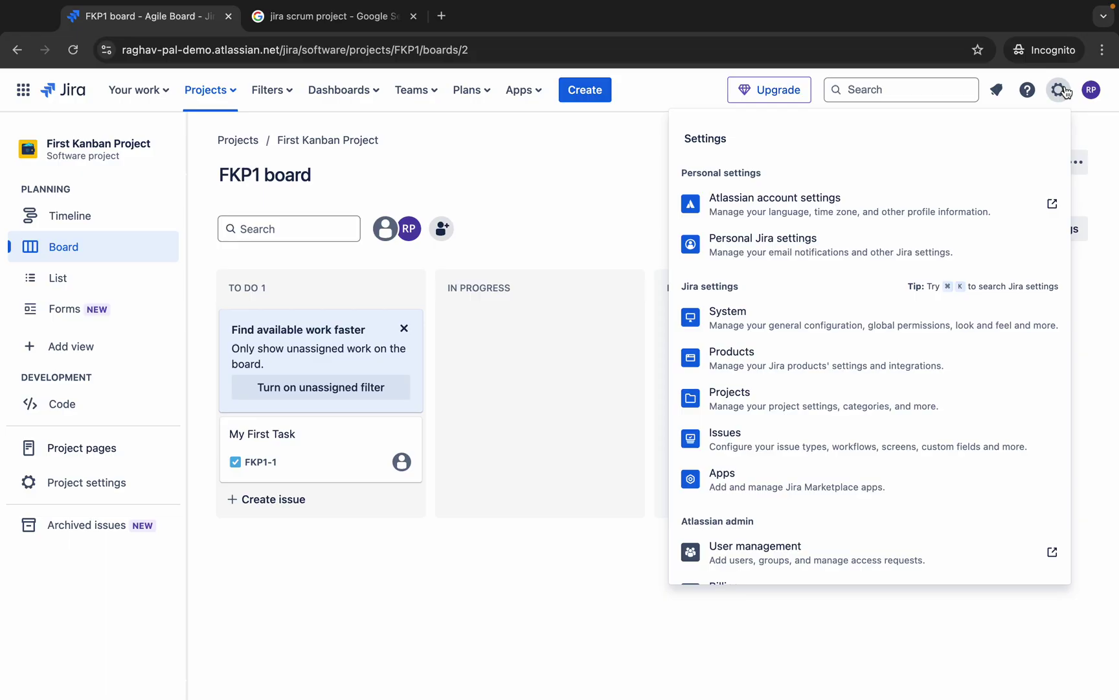
click(839, 434)
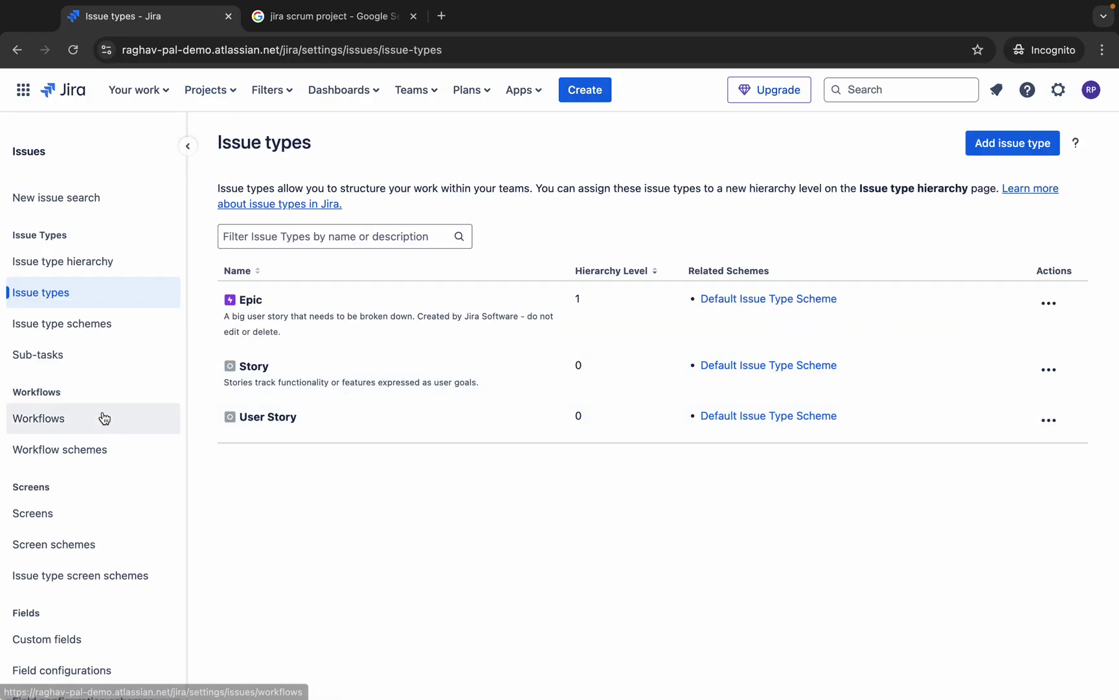
click(94, 418)
click(357, 274)
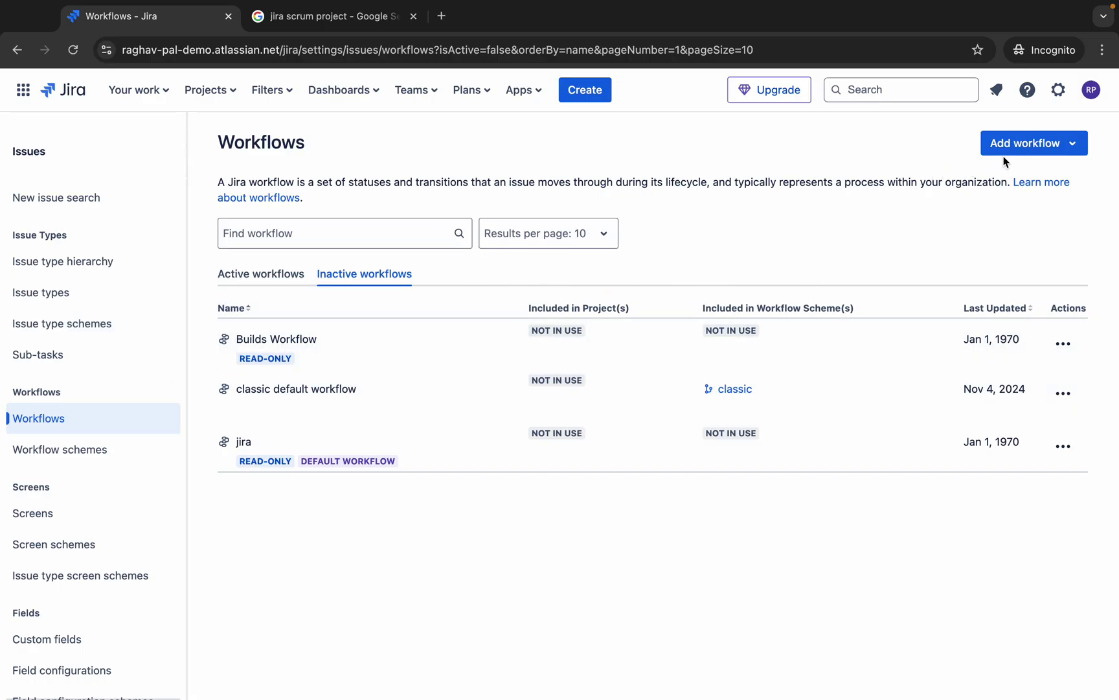
Create a new workflow named MyWorkflow1
click(1024, 147)
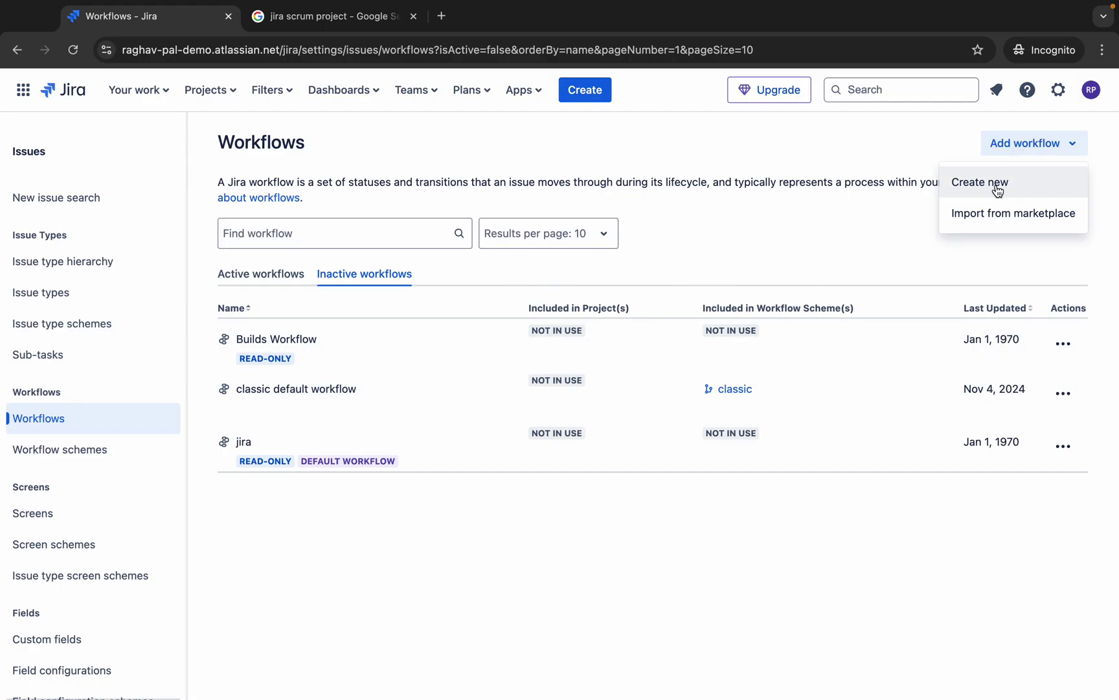
click(1025, 191)
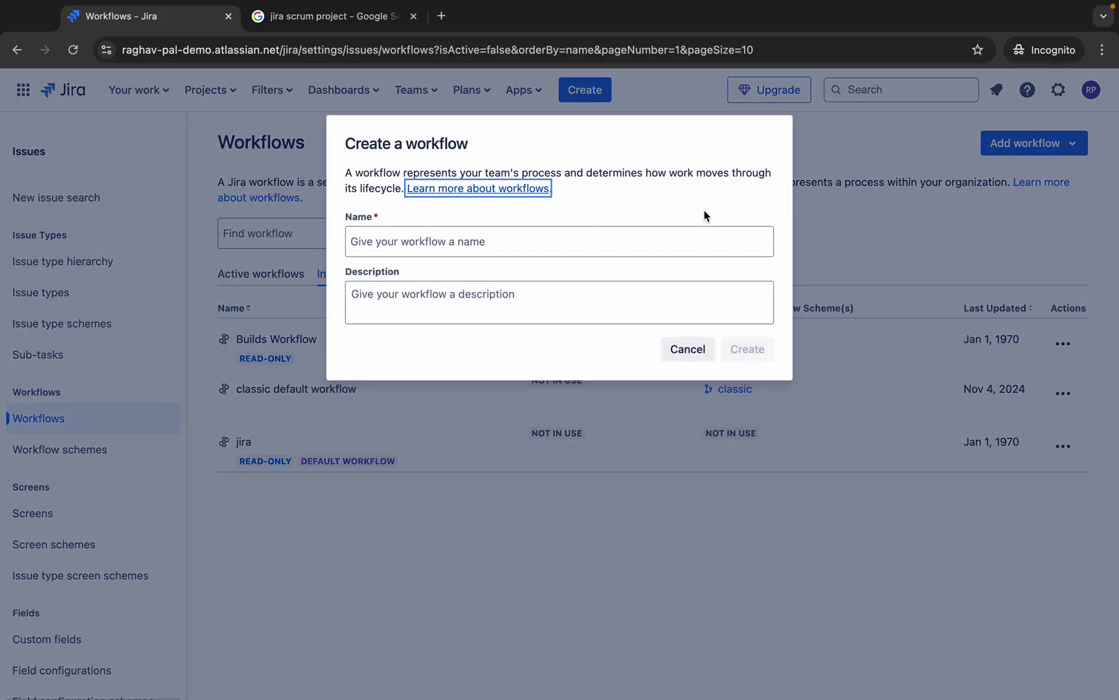
click(416, 243)
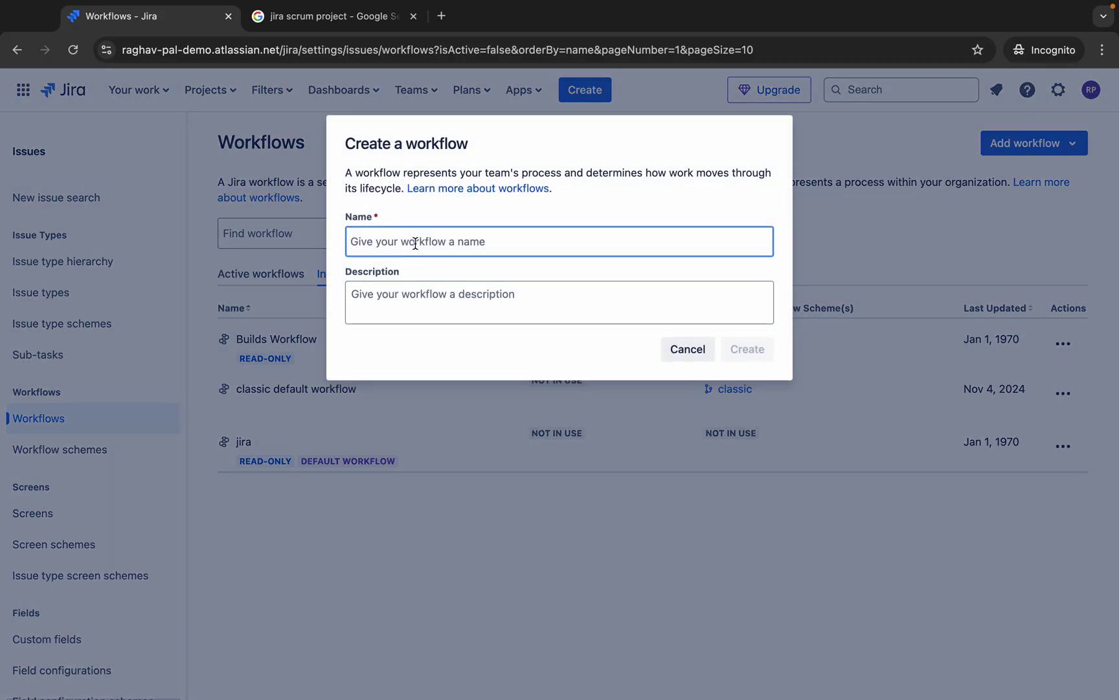
text(MyWorkflow)
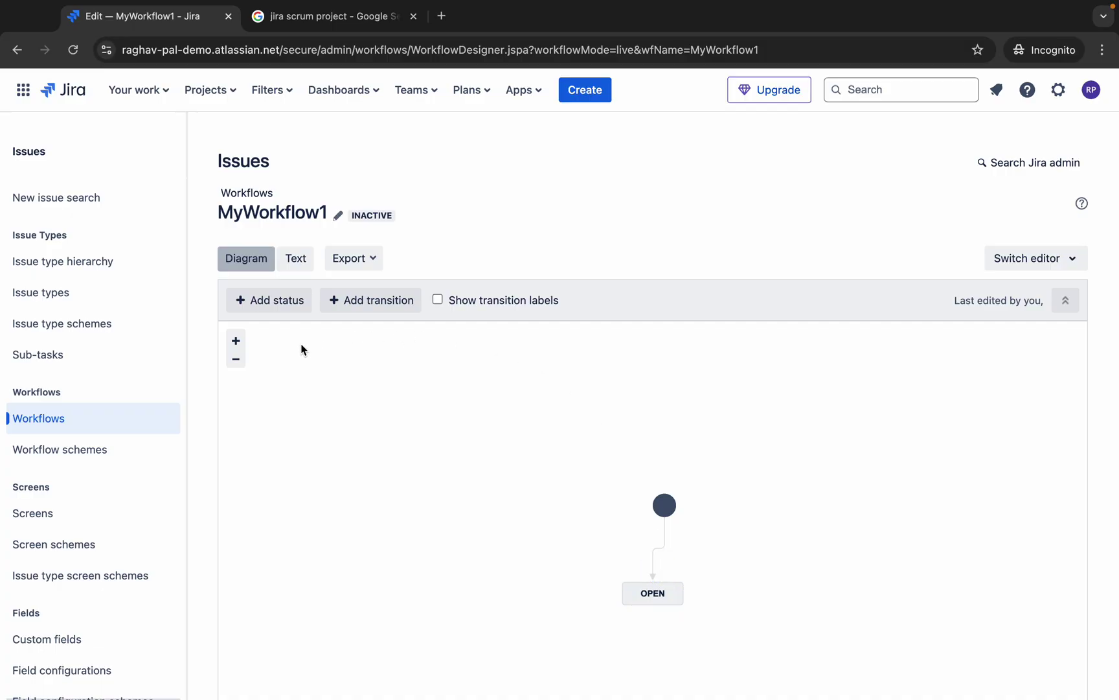
Add the existing In Progress status to the MyWorkflow1 diagram
click(269, 307)
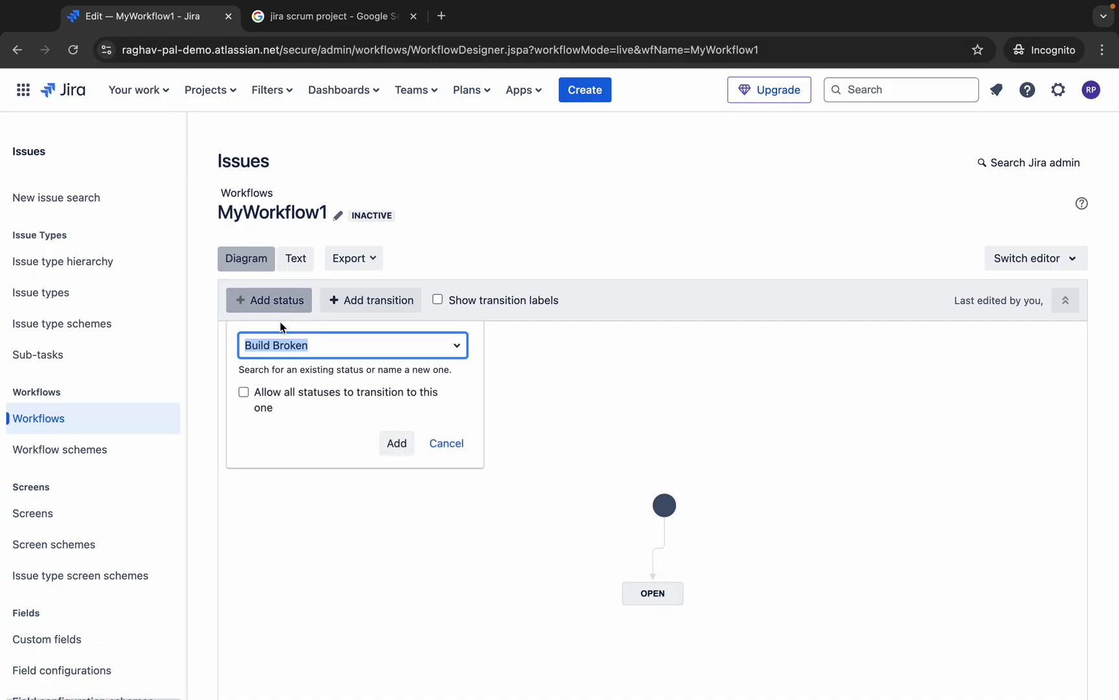
text(In)
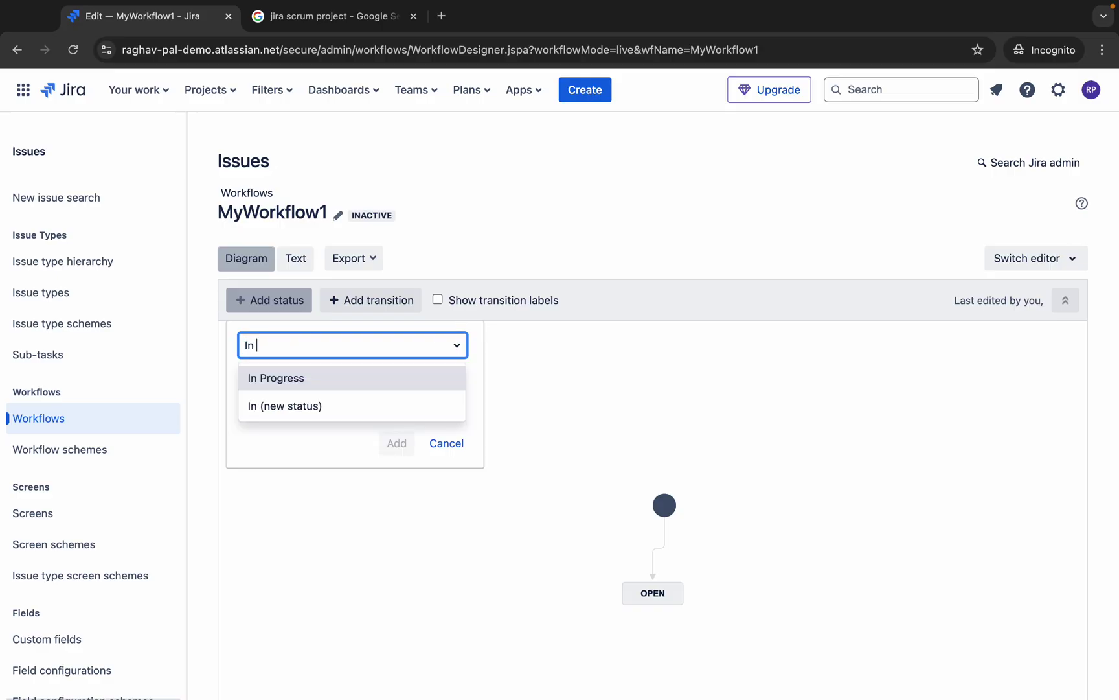
click(282, 382)
click(392, 442)
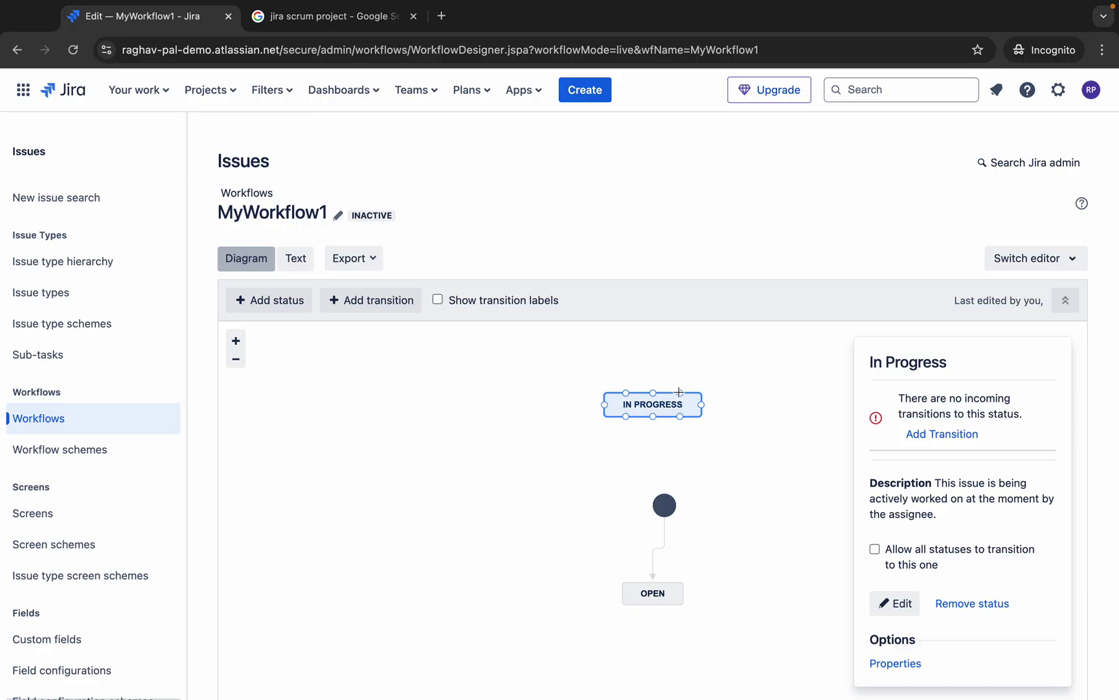
Add a transition named "started working" from the Open status to the In Progress status, with no screen
click(371, 299)
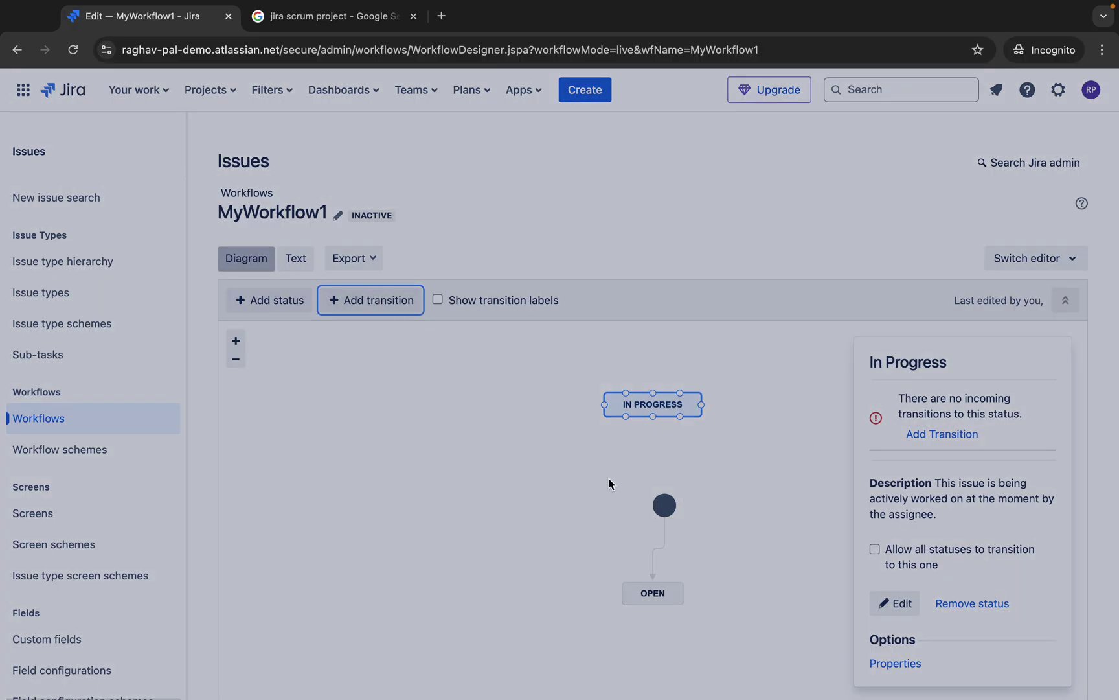
click(500, 303)
click(467, 330)
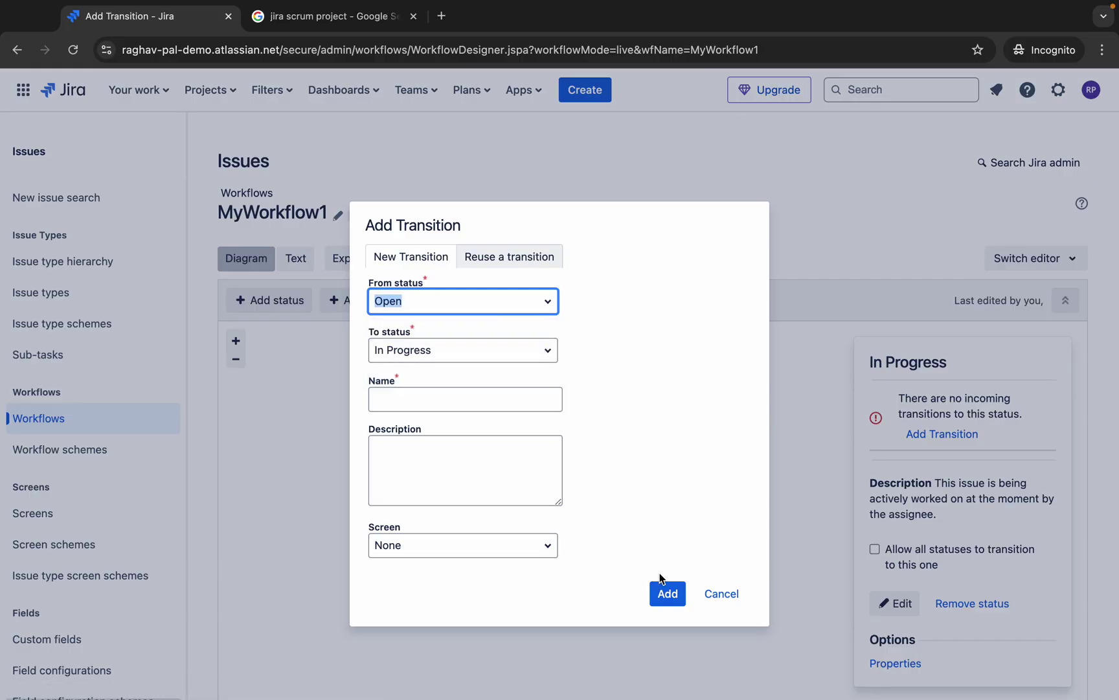
click(448, 404)
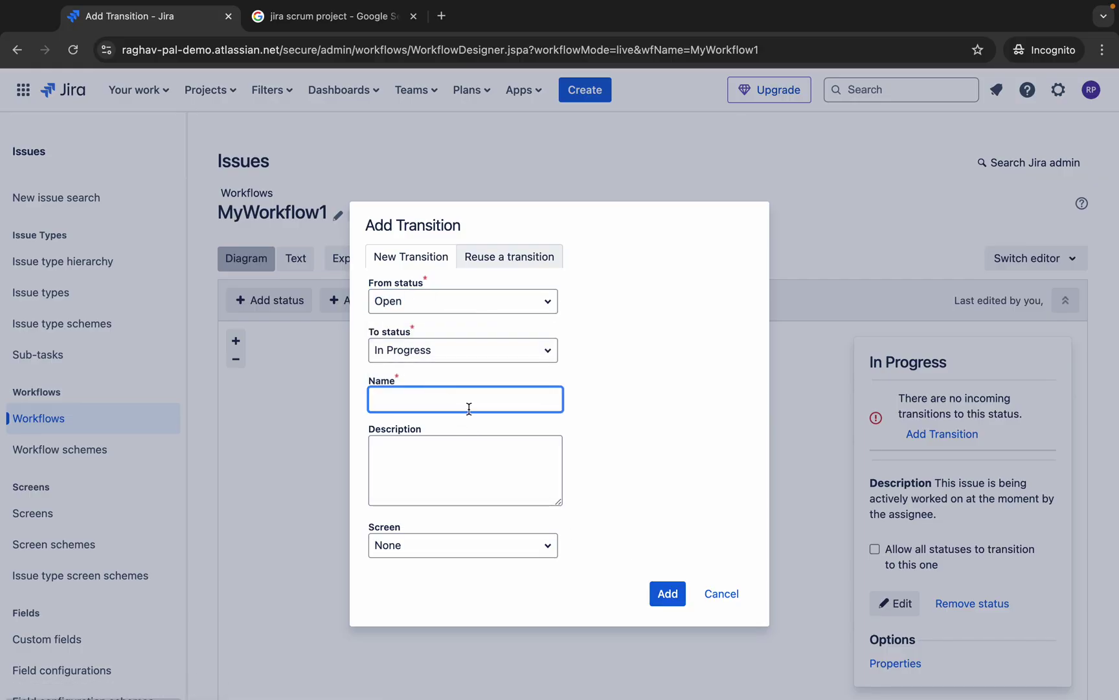
text(open)
key(BackSpace)
key(BackSpace)
key(BackSpace)
text(started working)
click(668, 593)
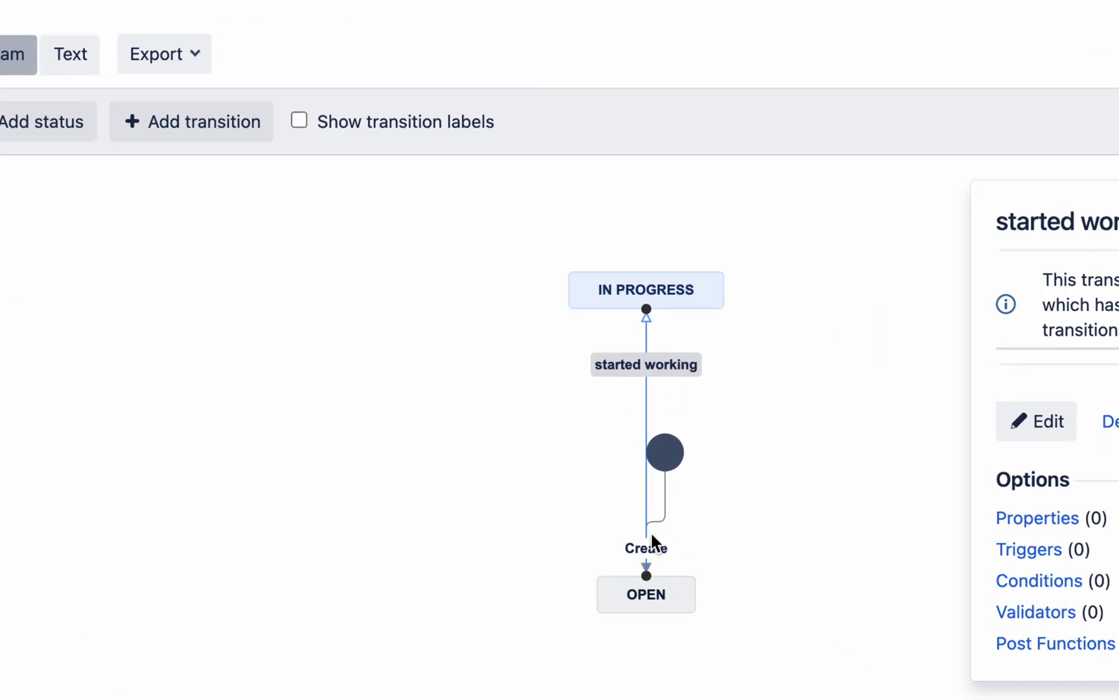
click(646, 293)
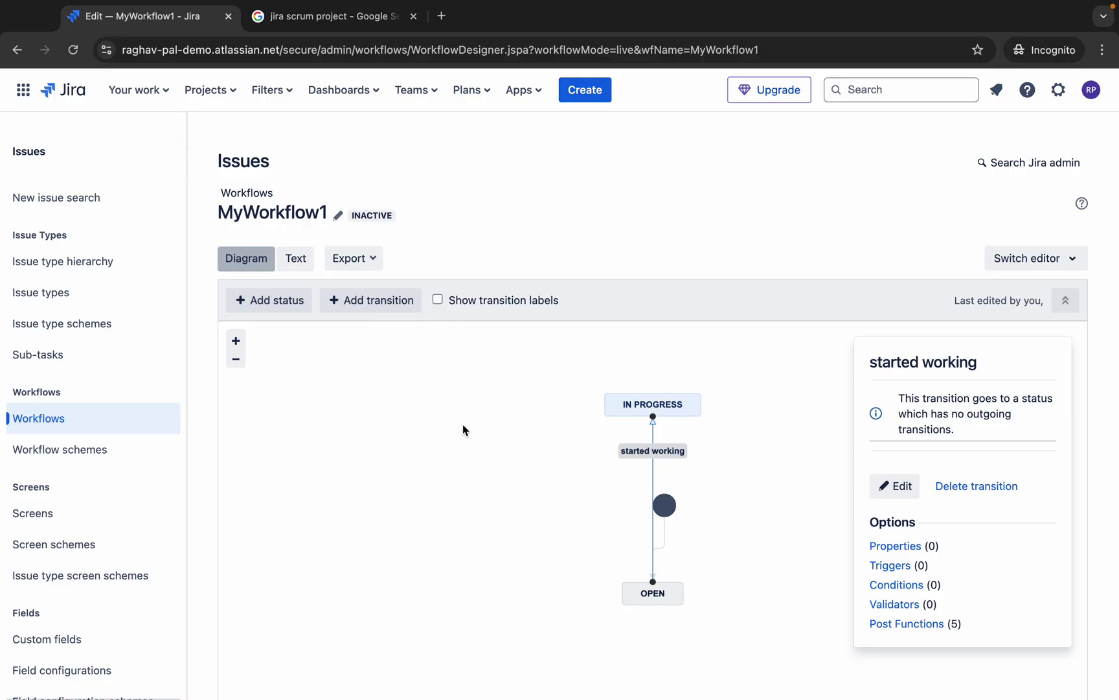
key(ctrl+Left)
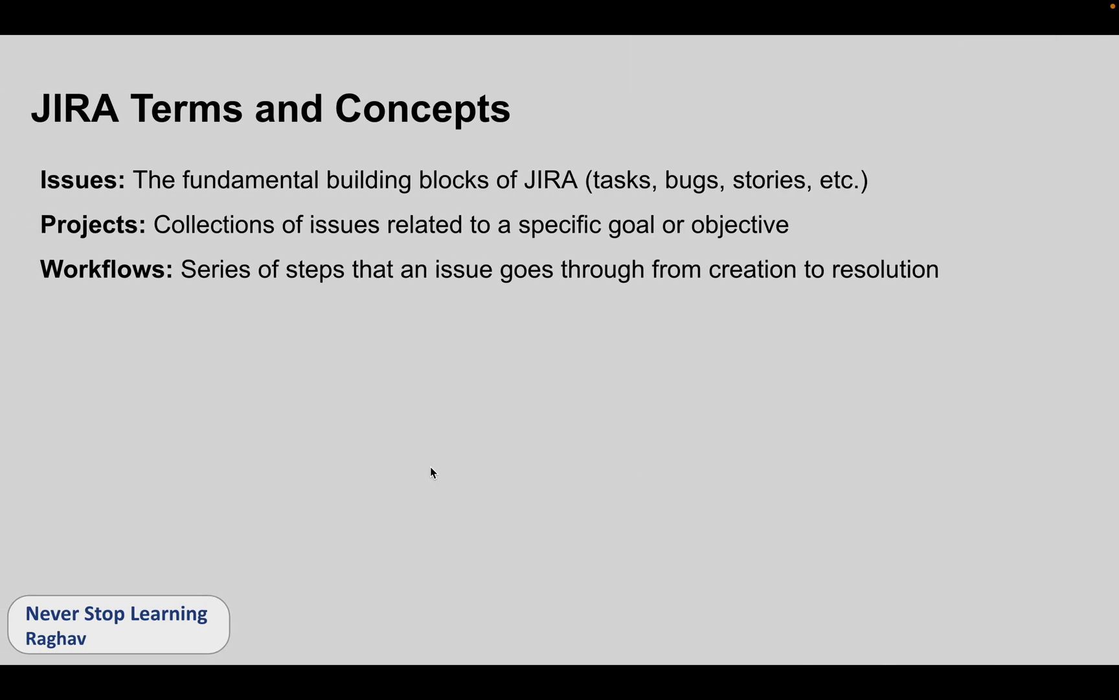
key(Right)
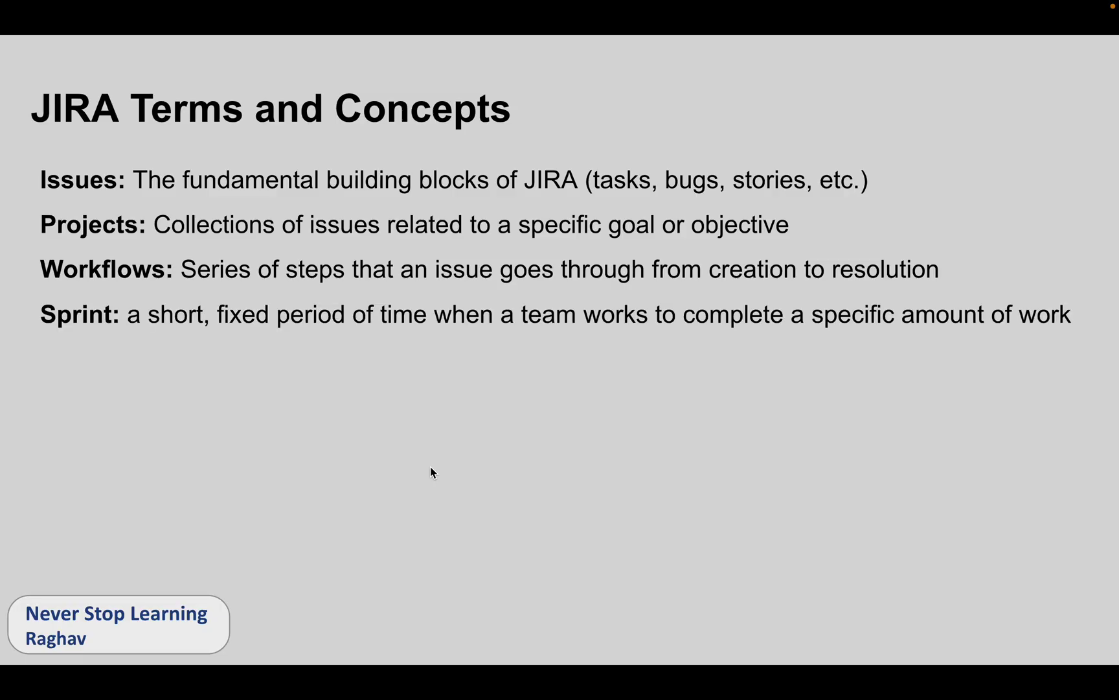
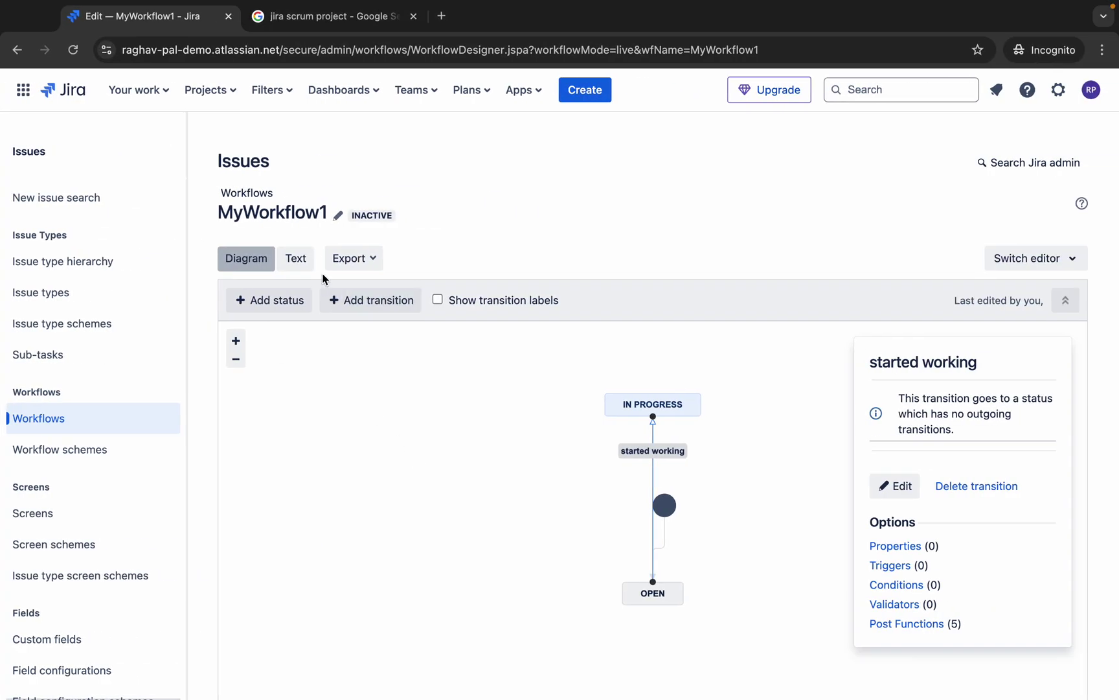
Open the backlog of First Scrum Project from the Jira home page
click(70, 98)
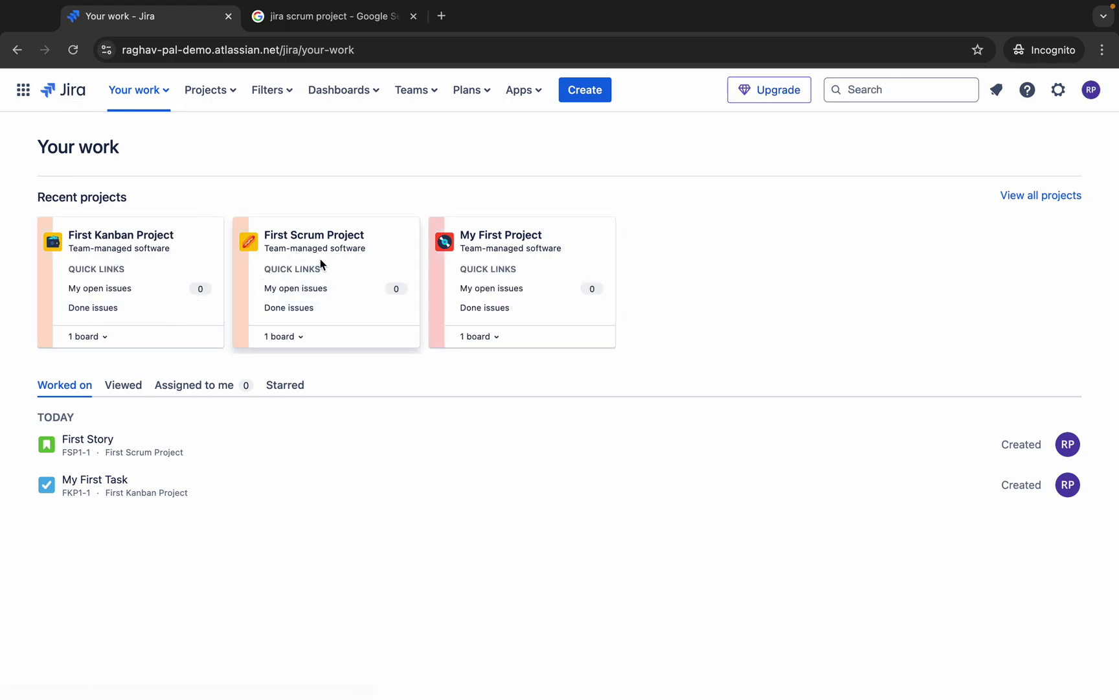
click(318, 240)
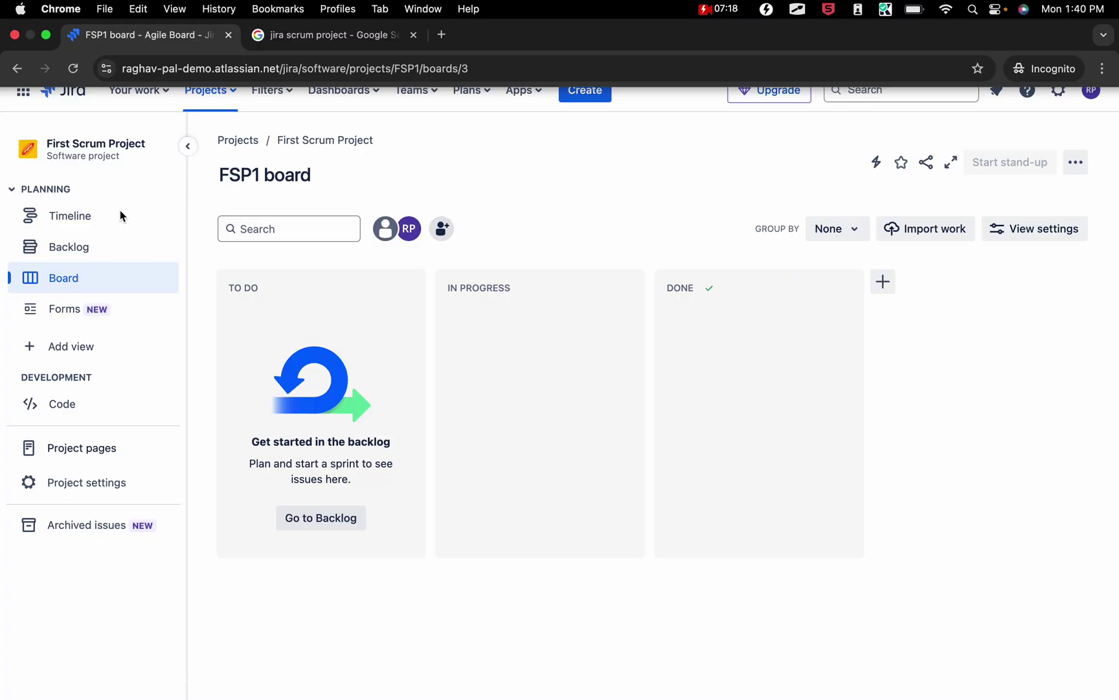
click(70, 252)
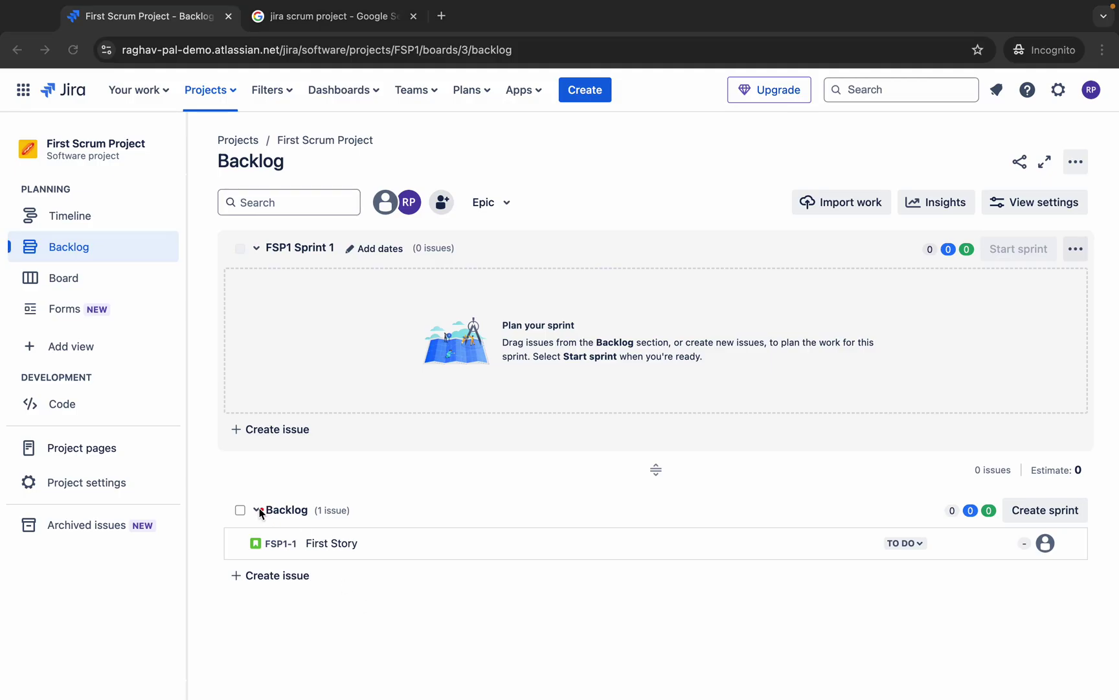
Create a second sprint from the backlog and move the First Story issue (FSP1-1) into it
mouse_move(218, 487)
mouse_down()
mouse_move(1102, 639)
mouse_move(1111, 656)
mouse_move(1087, 678)
mouse_move(1098, 679)
mouse_move(1082, 663)
mouse_move(1095, 693)
mouse_up()
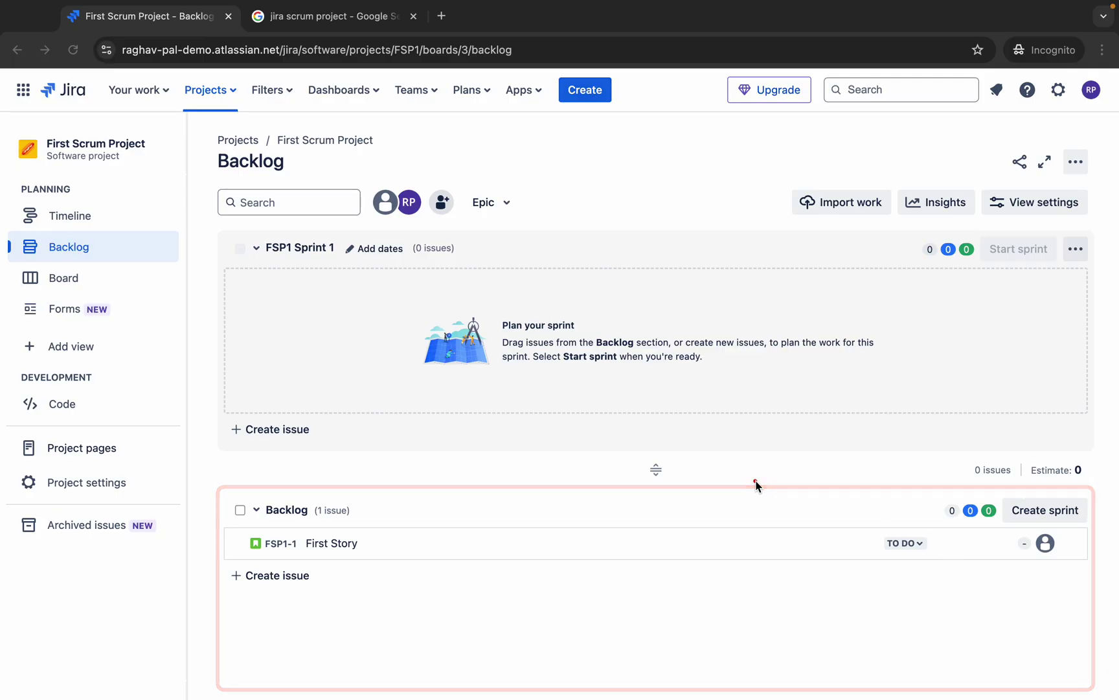
drag(999, 489, 1074, 524)
click(1044, 510)
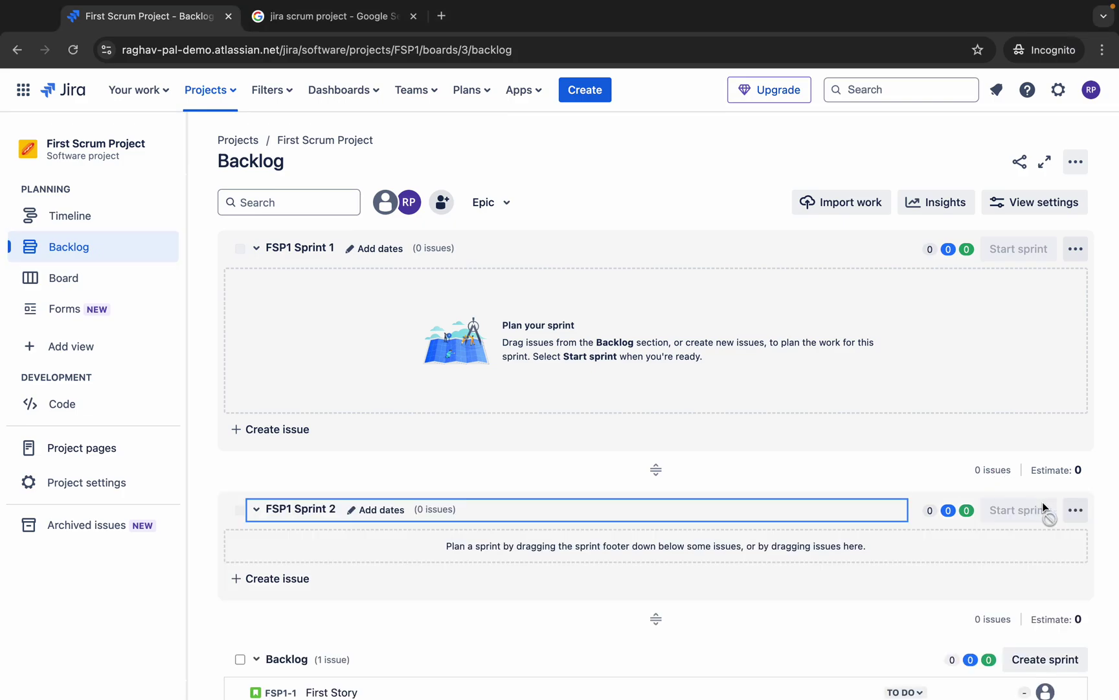
scroll(657, 407, down, 3)
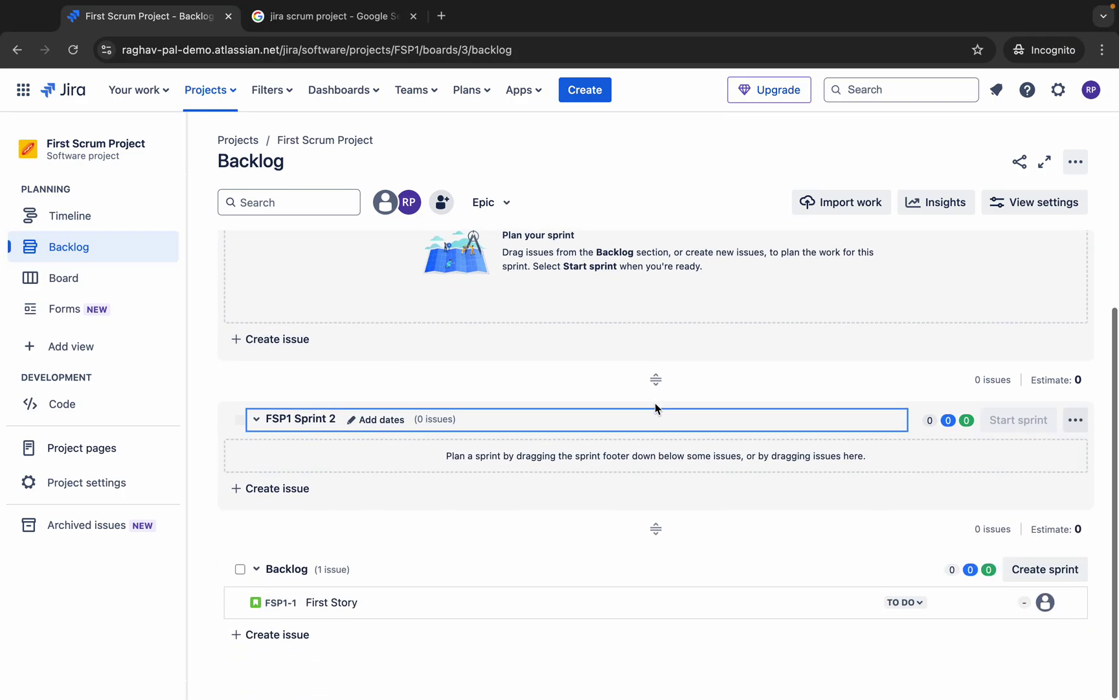
drag(433, 606, 424, 465)
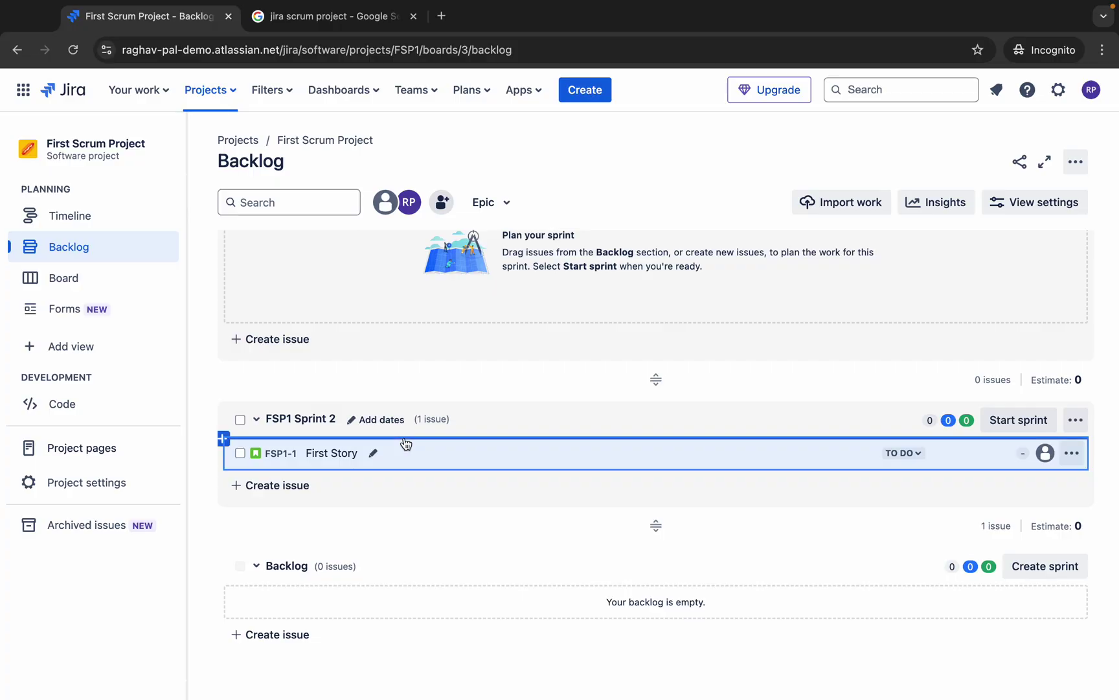
key(ctrl+Left)
key(Right)
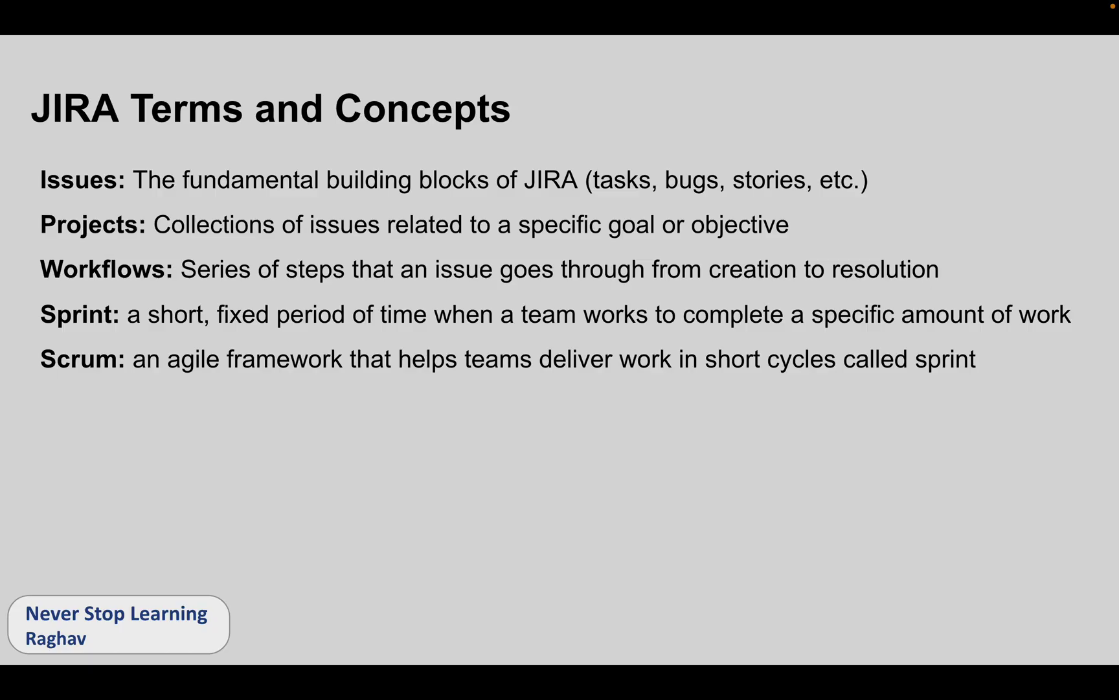
key(Right)
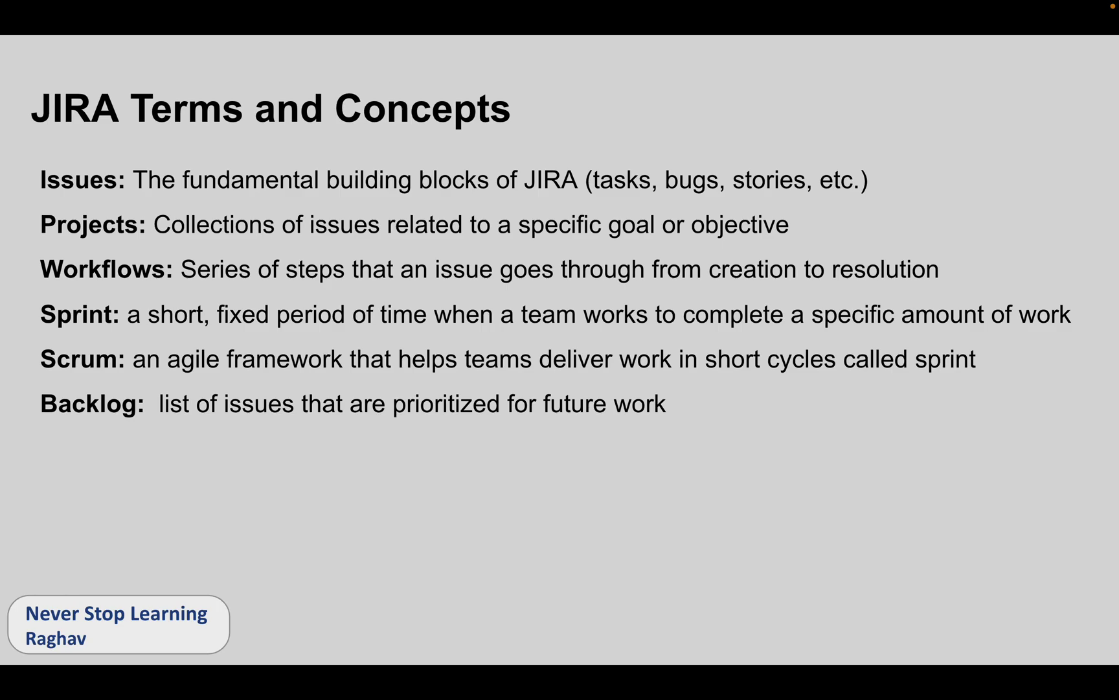
key(ctrl+Right)
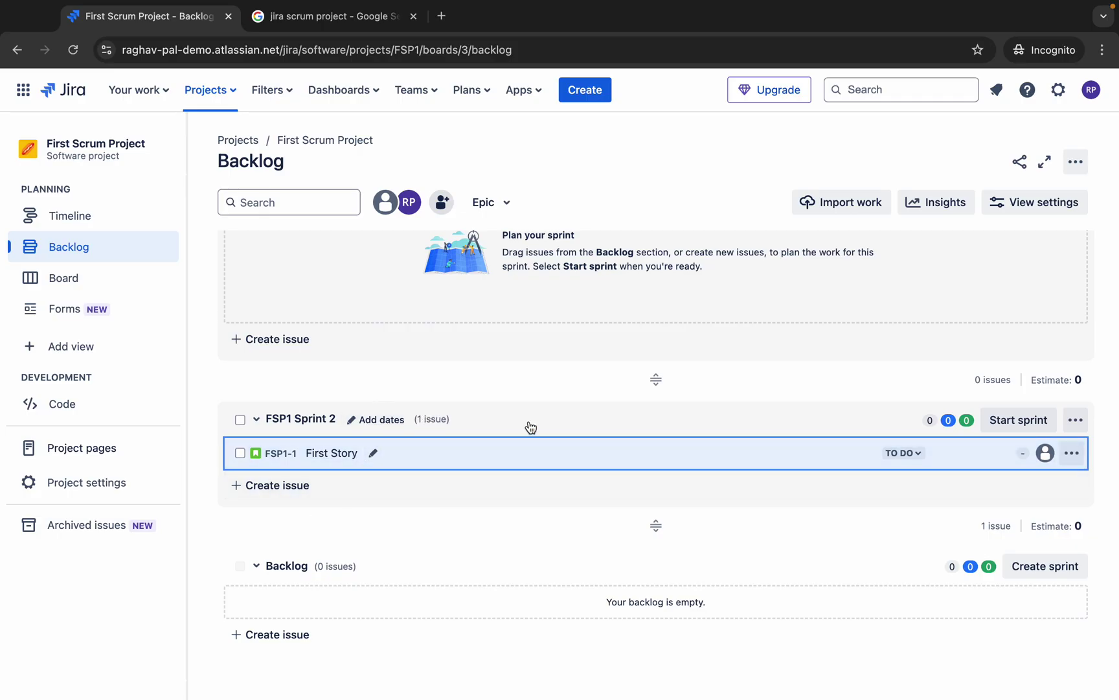
key(ctrl+Right)
click(440, 549)
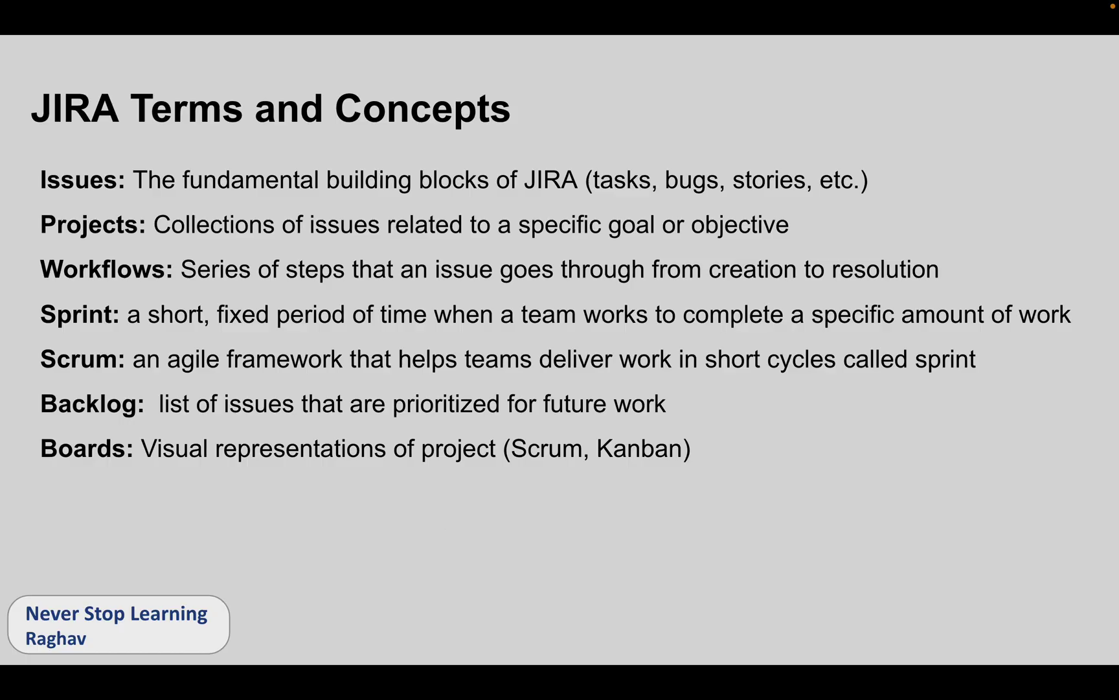
key(ctrl+Left)
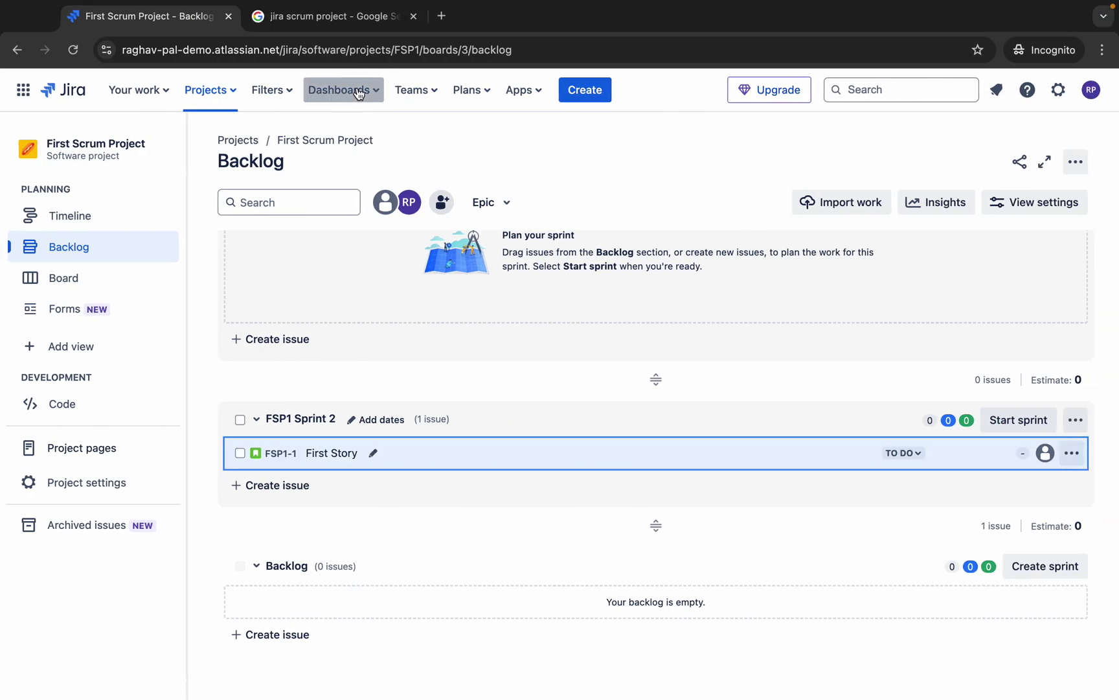
Go to the list of all dashboards and start a new dashboard named My Dashboard 1
click(358, 90)
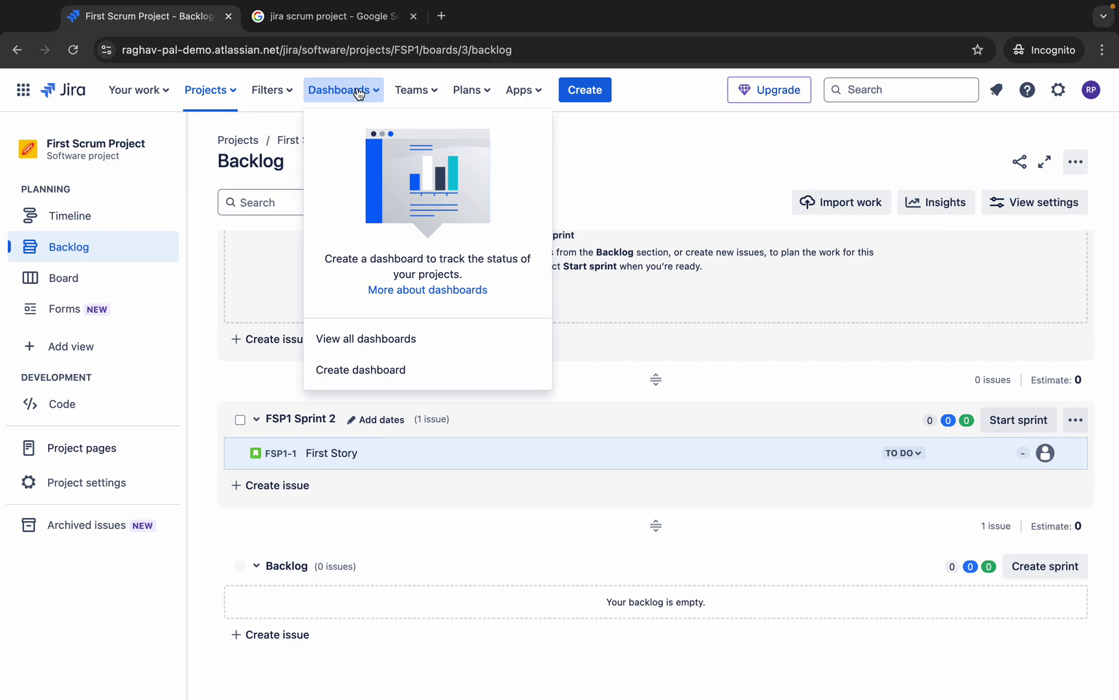
click(390, 344)
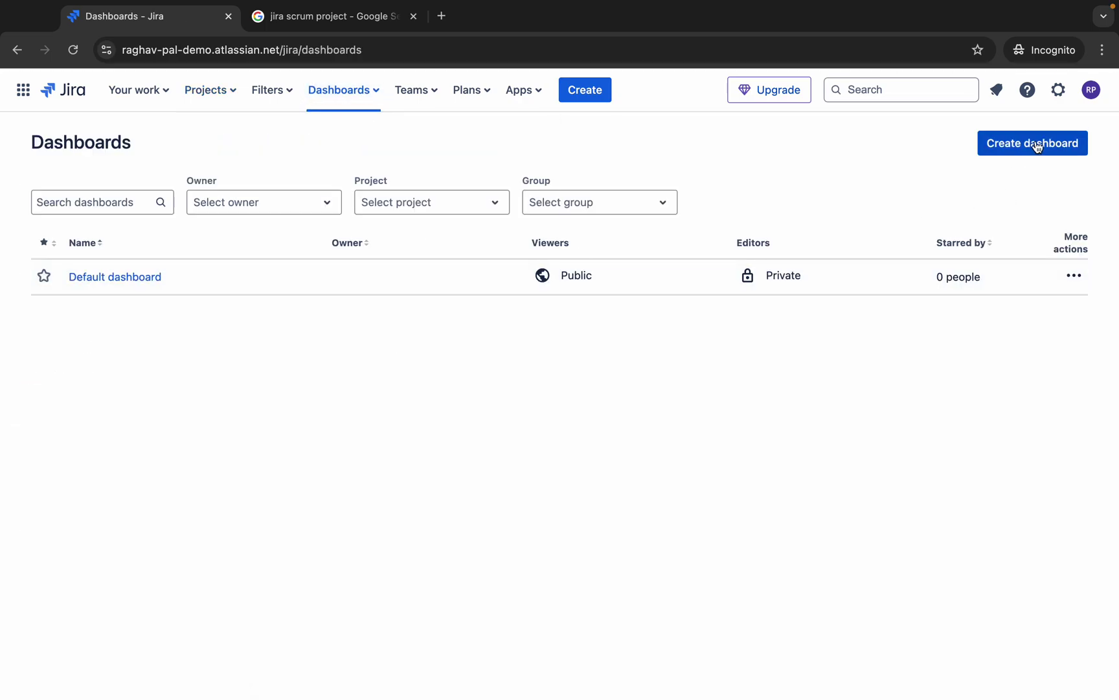
click(1037, 143)
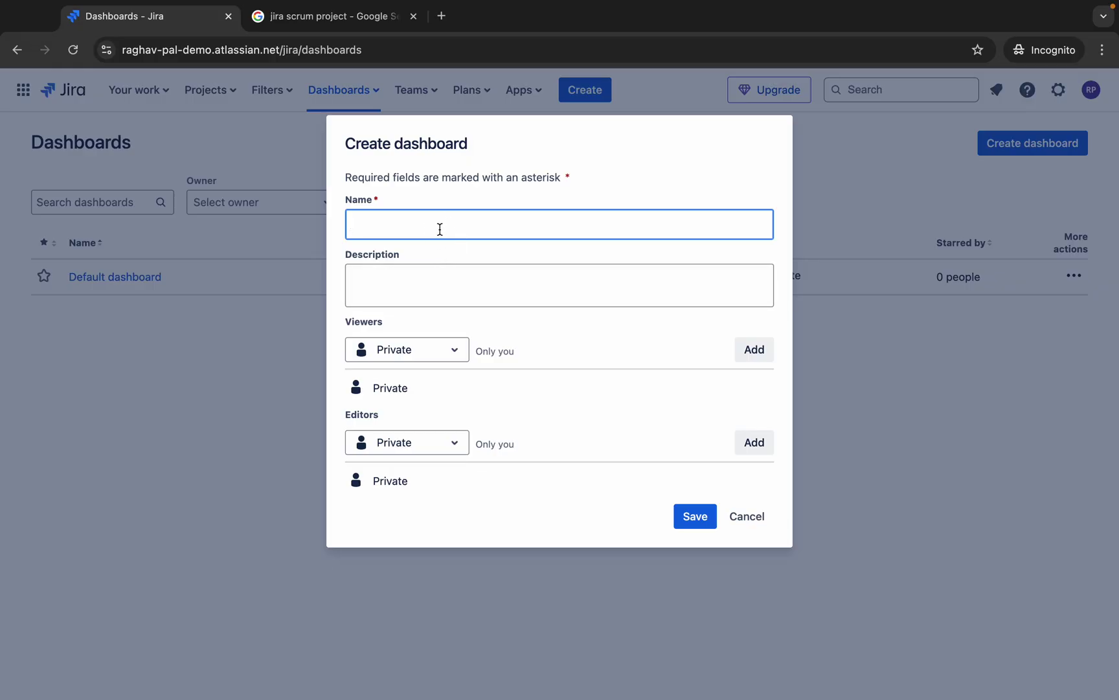
text(My Dashboar)
click(452, 277)
Choose Project as the access type for both viewers and editors of the new dashboard, and save it
click(440, 353)
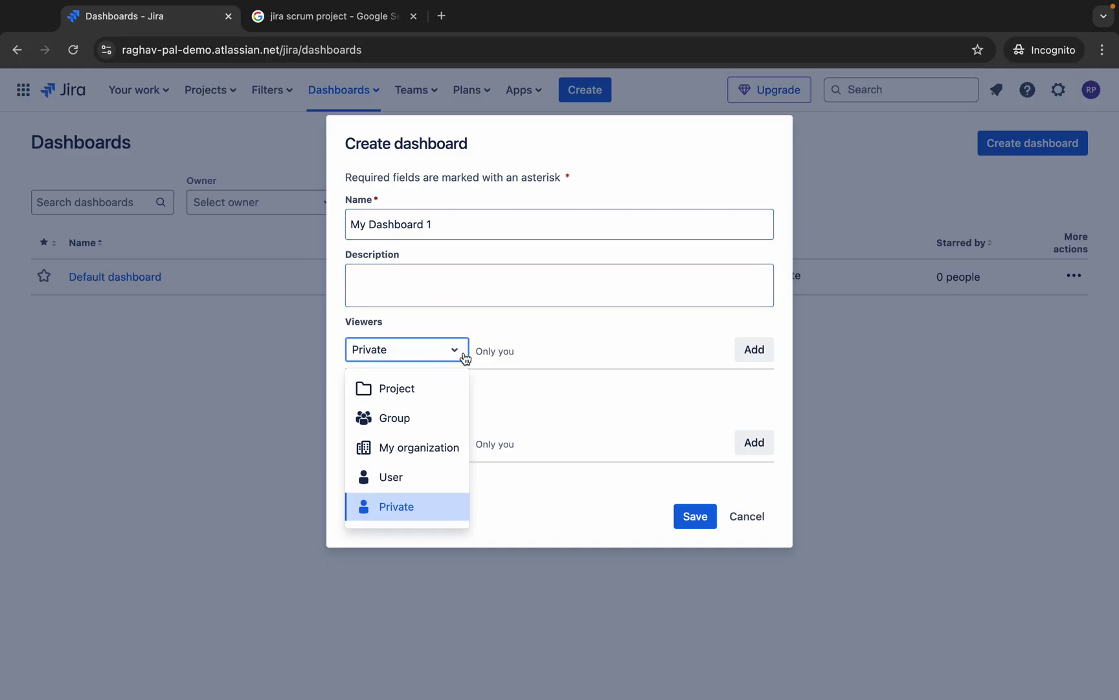
click(418, 389)
click(419, 442)
click(408, 483)
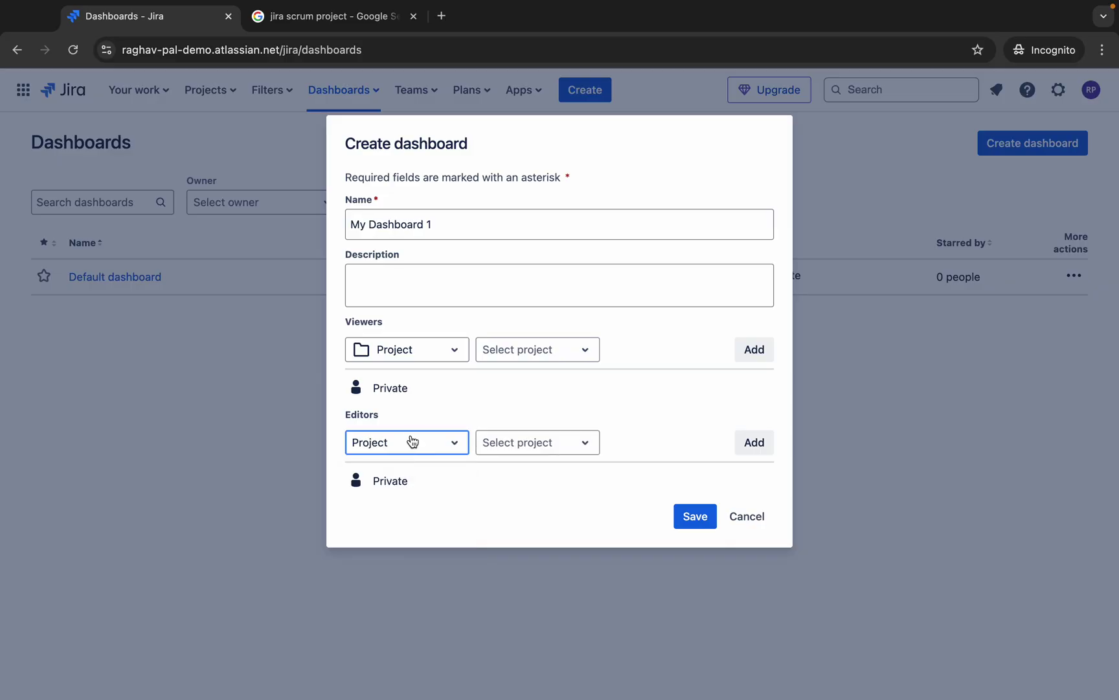
click(695, 515)
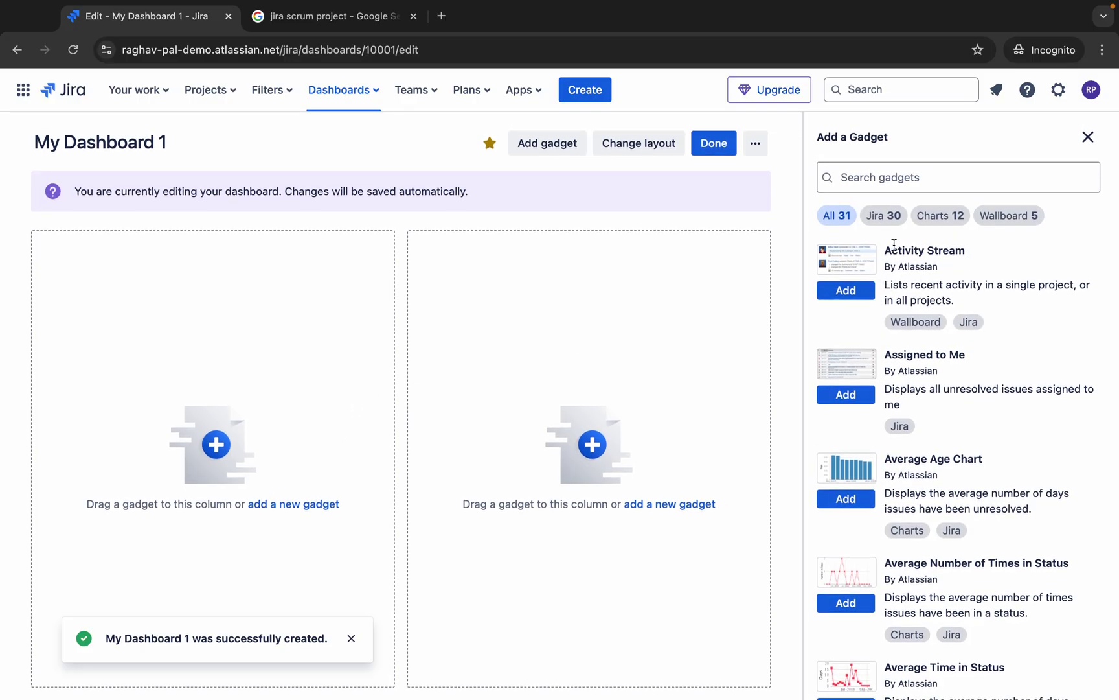
Add the Assigned to Me and Average Time in Status gadgets to My Dashboard 1
scroll(881, 379, down, 1)
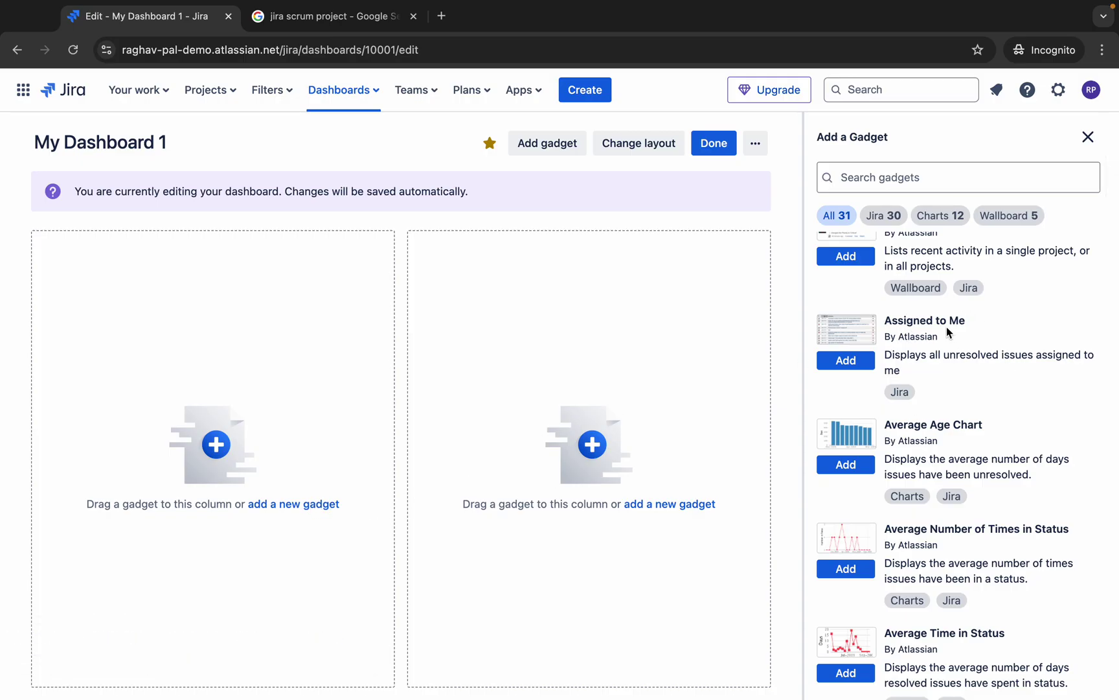
click(854, 363)
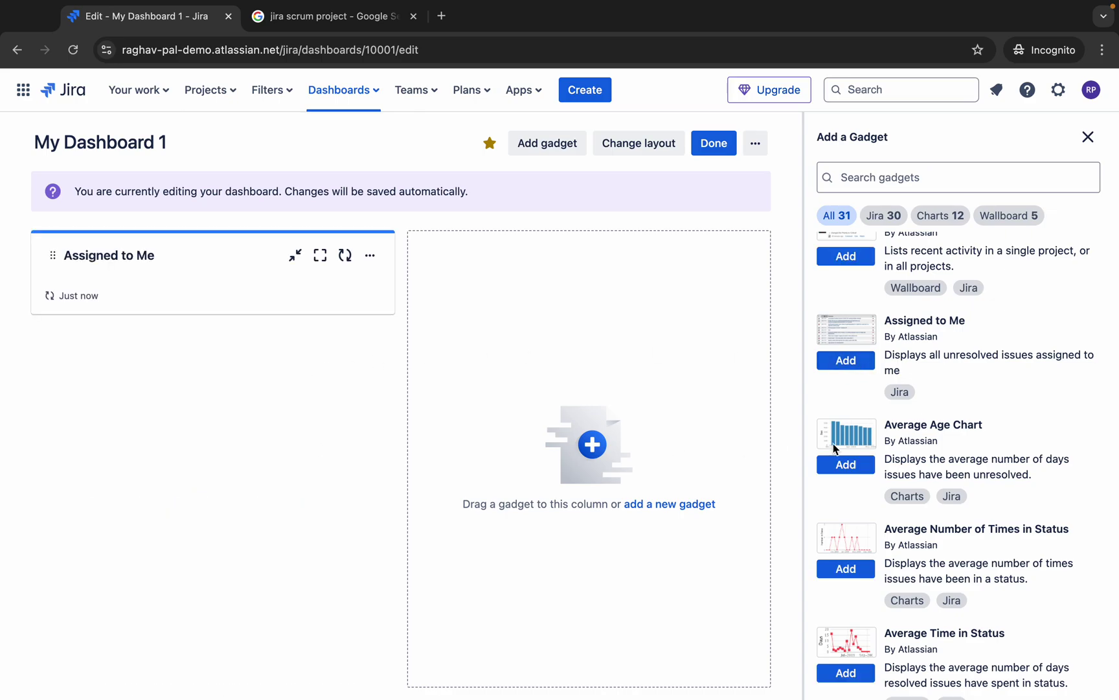
scroll(881, 462, down, 3)
scroll(882, 461, down, 2)
click(850, 421)
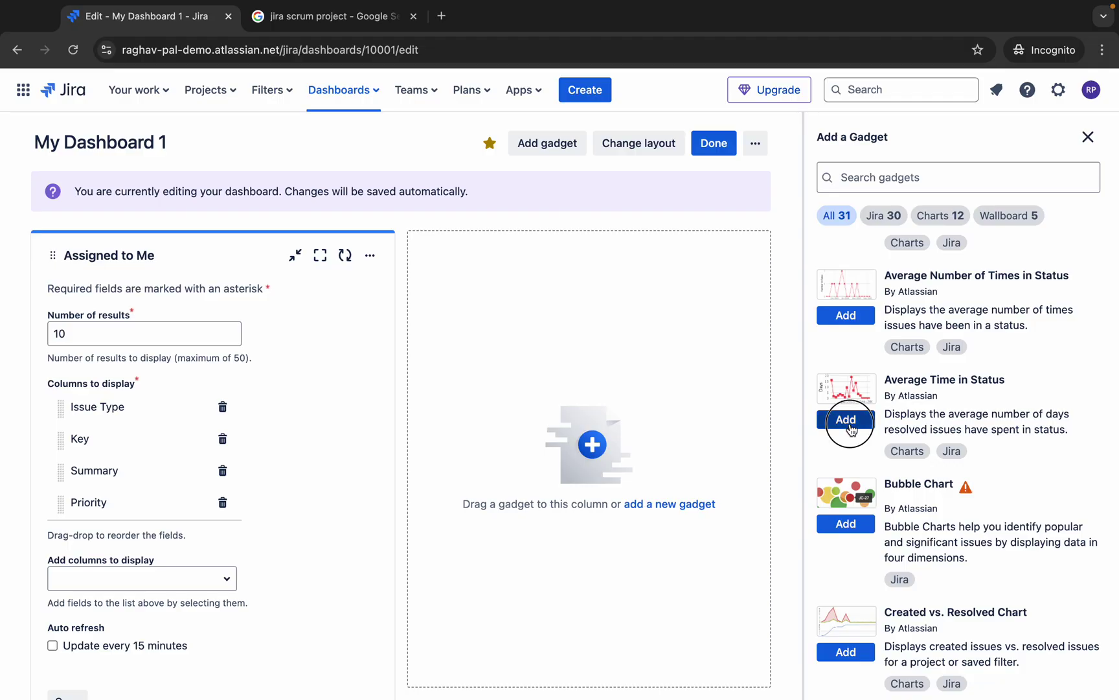
Add the Bubble Chart and Created vs. Resolved Chart gadgets to My Dashboard 1
scroll(851, 440, down, 1)
click(852, 459)
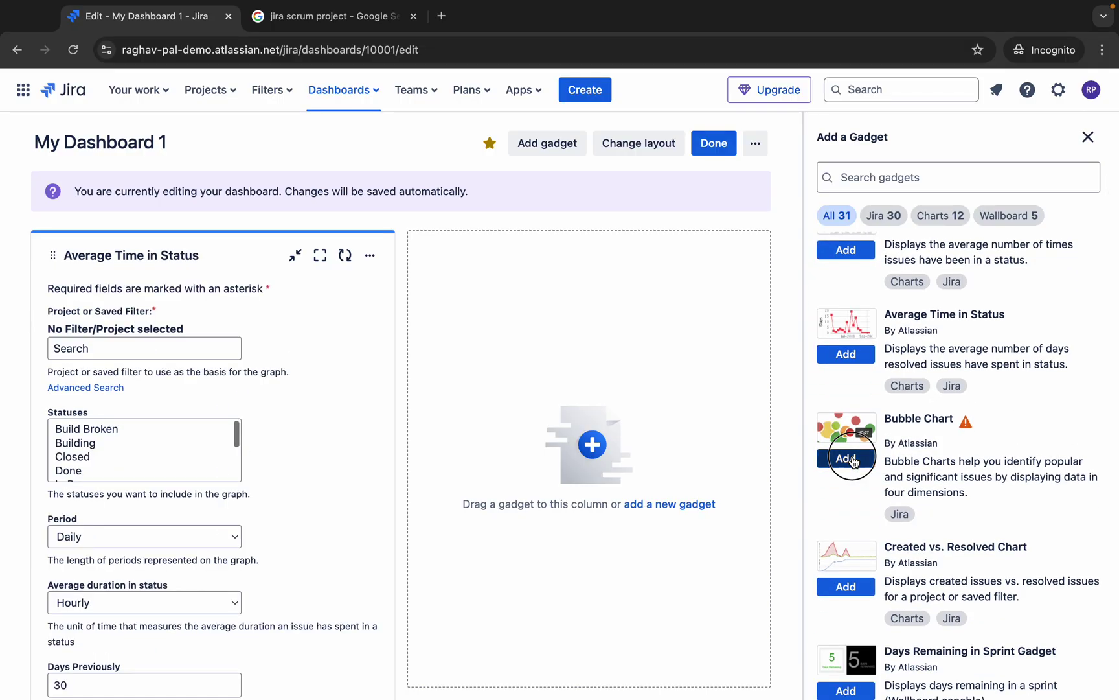
scroll(977, 490, down, 3)
scroll(977, 490, down, 1)
click(849, 334)
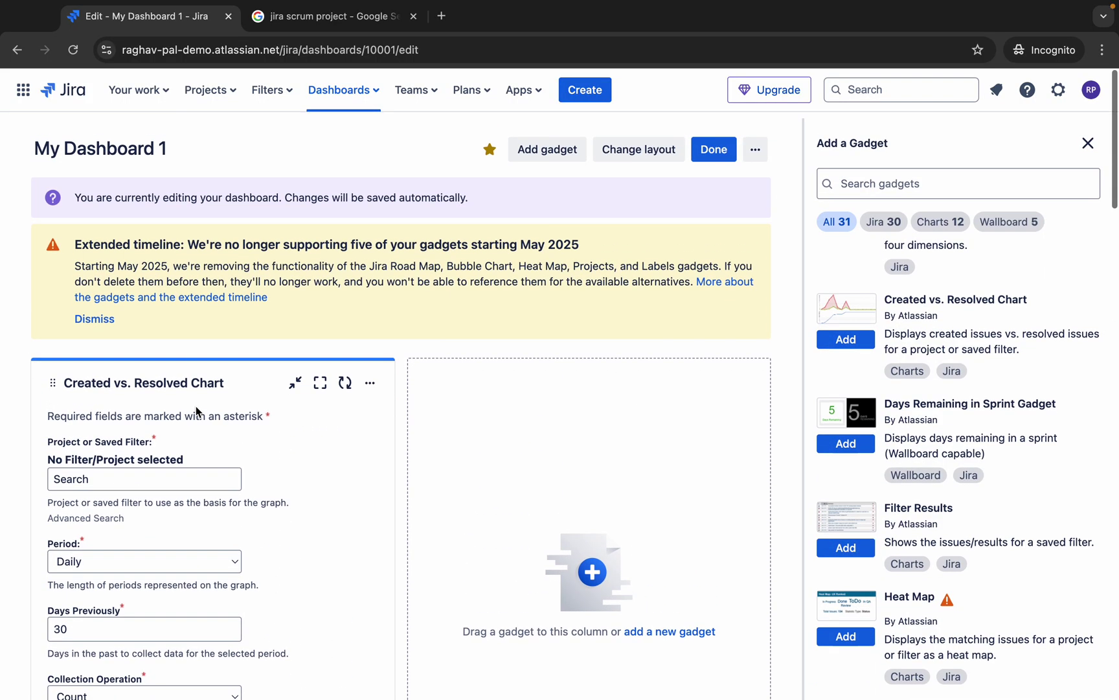
Open My Dashboard 1 in view mode and look through its gadgets
click(348, 90)
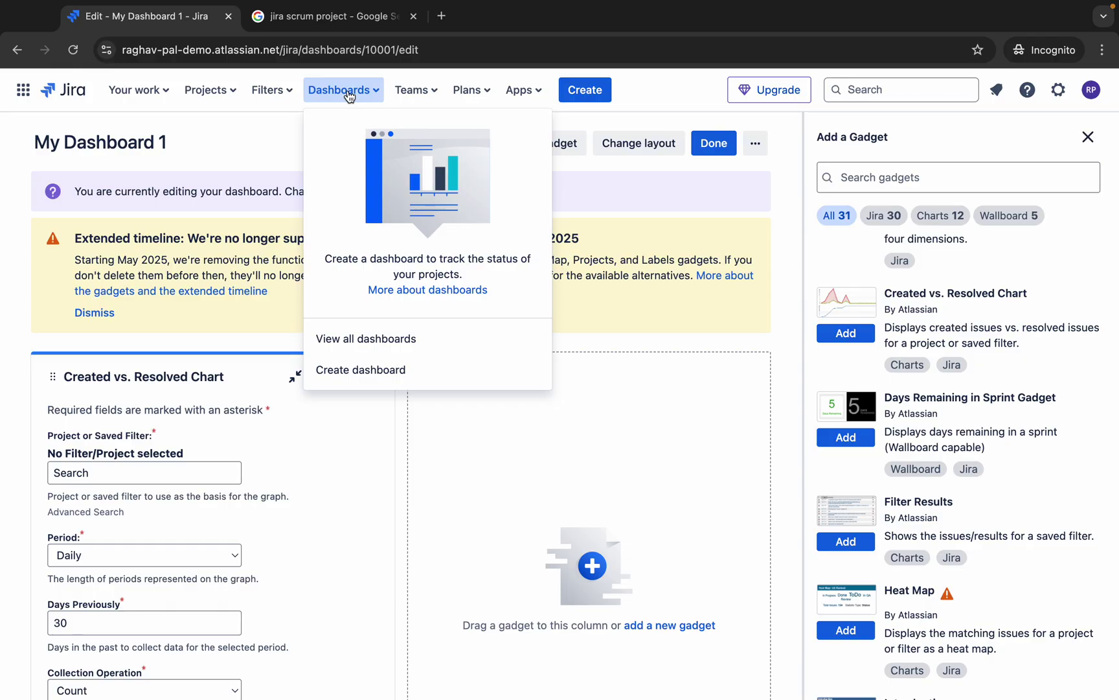
click(370, 157)
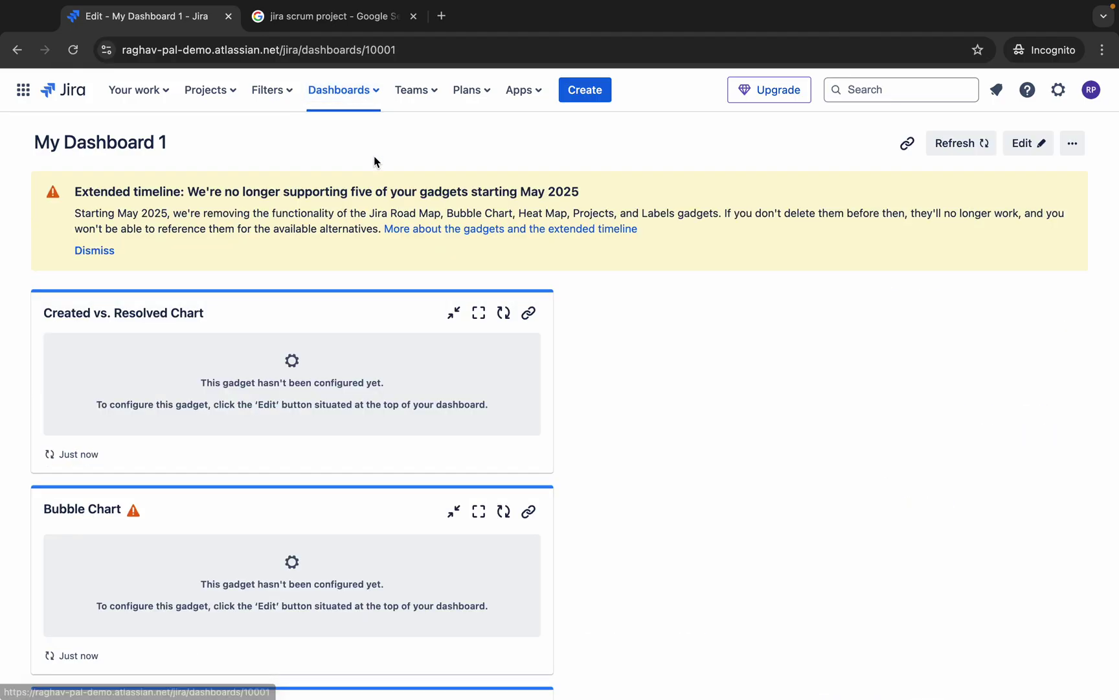
scroll(258, 458, down, 2)
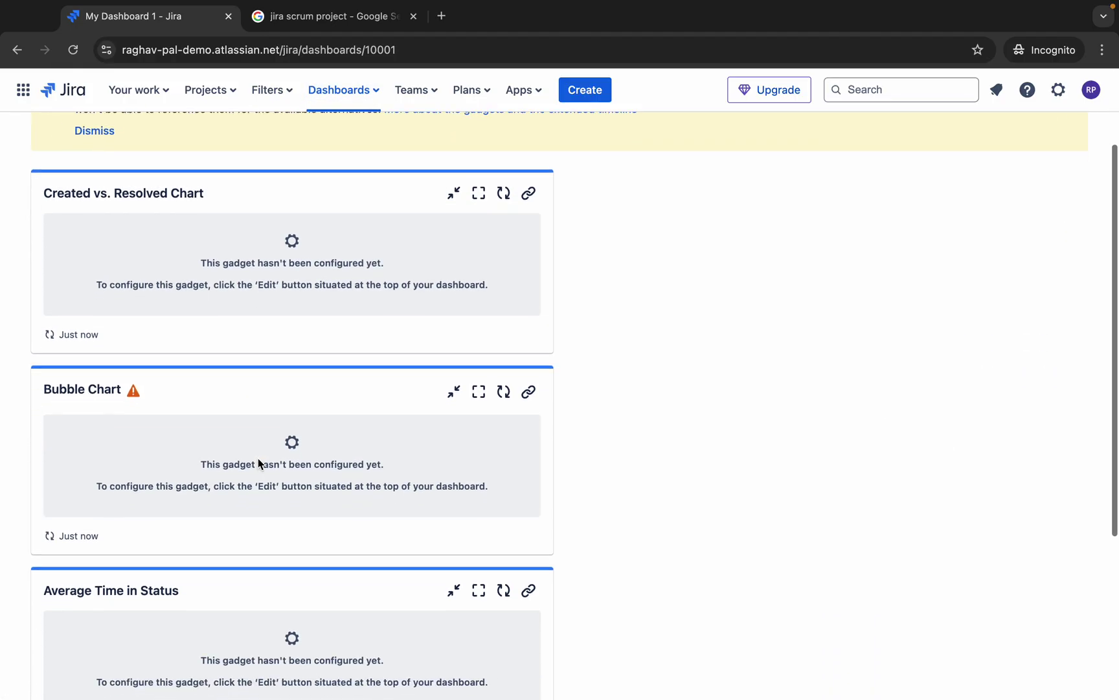
scroll(258, 458, up, 2)
key(ctrl+Left)
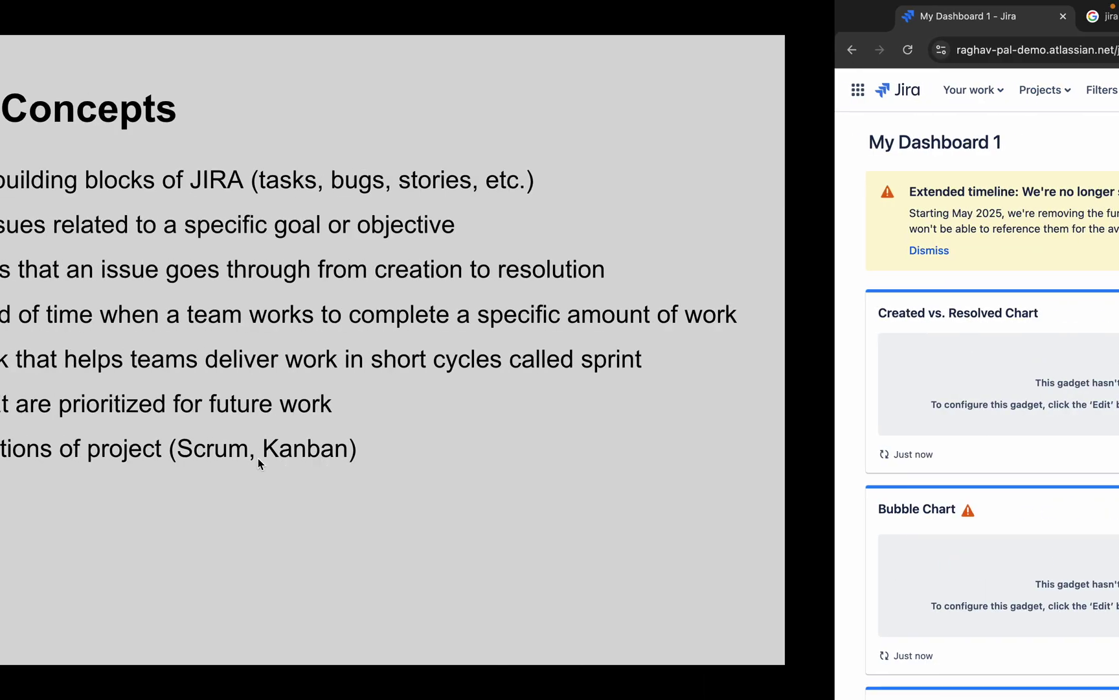